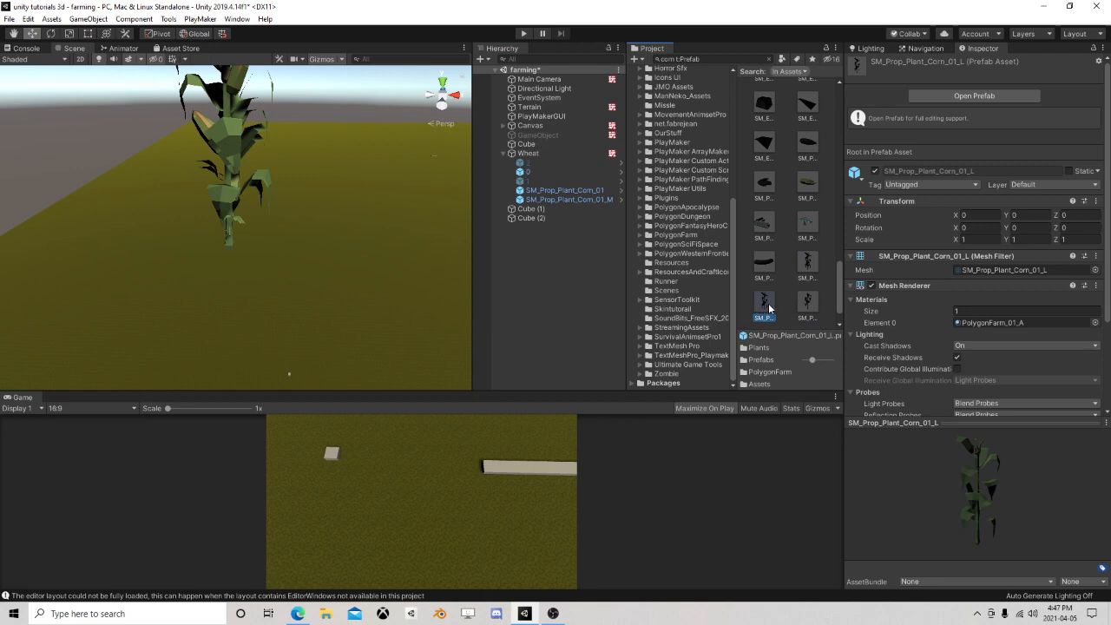
Add the SM_Prop_Plant_Corn_01_L prefab as a child of Wheat and deactivate the extra copy
{"action": "left_click", "coordinate": [806, 310]}
{"action": "left_click_drag", "start_coordinate": [805, 310], "coordinate": [527, 156]}
{"action": "left_click", "coordinate": [767, 355]}
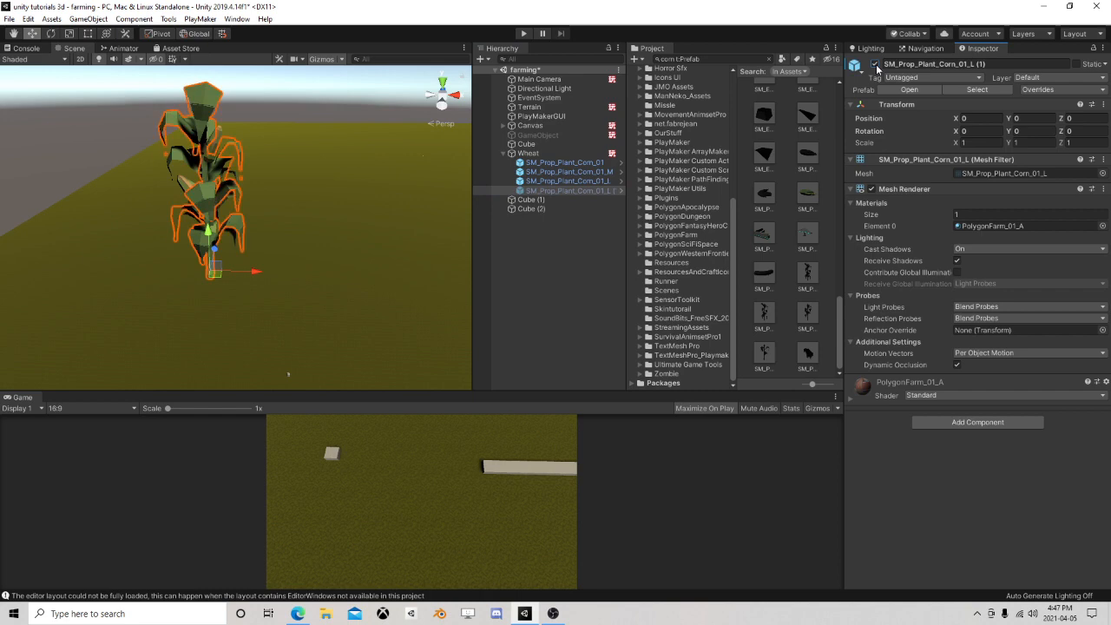
{"action": "left_click", "coordinate": [873, 65]}
{"action": "left_click", "coordinate": [874, 65]}
{"action": "left_click", "coordinate": [873, 65]}
Deactivate the SM_Prop_Plant_Corn_01_M and SM_Prop_Plant_Corn_01_L plants under Wheat
{"action": "left_click", "coordinate": [561, 182]}
{"action": "left_click", "coordinate": [580, 173], "text": "ctrl"}
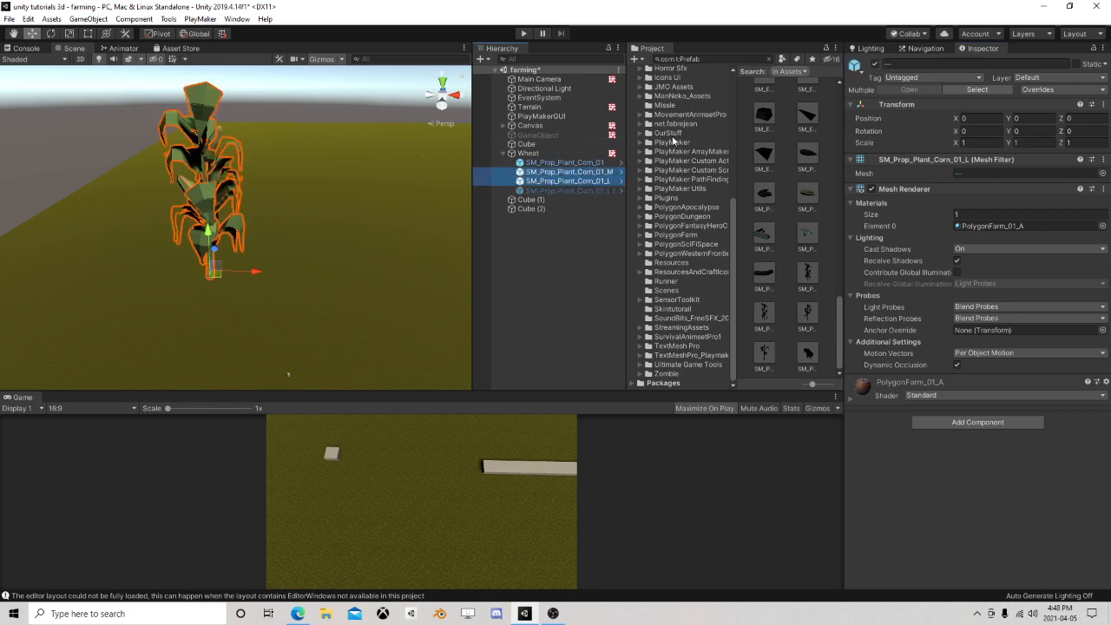
{"action": "left_click", "coordinate": [873, 65]}
Rename the corn plants 2, 0 (medium) and 1 (large) and their parent Wheat as Corn, leaving only 0 active
{"action": "left_click", "coordinate": [574, 164]}
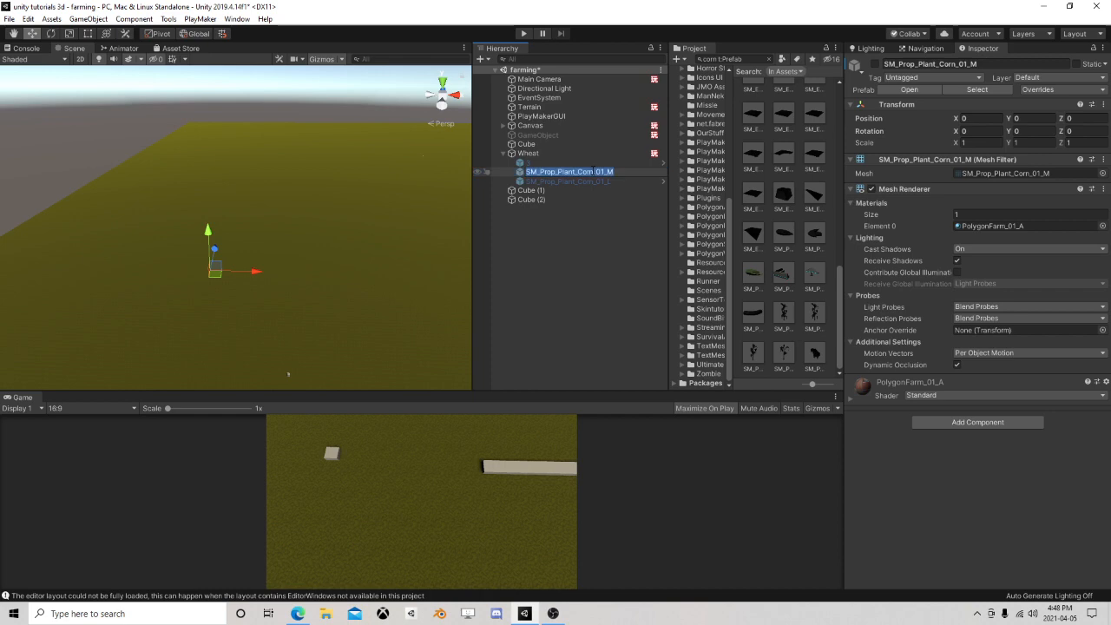
{"action": "left_click", "coordinate": [577, 181]}
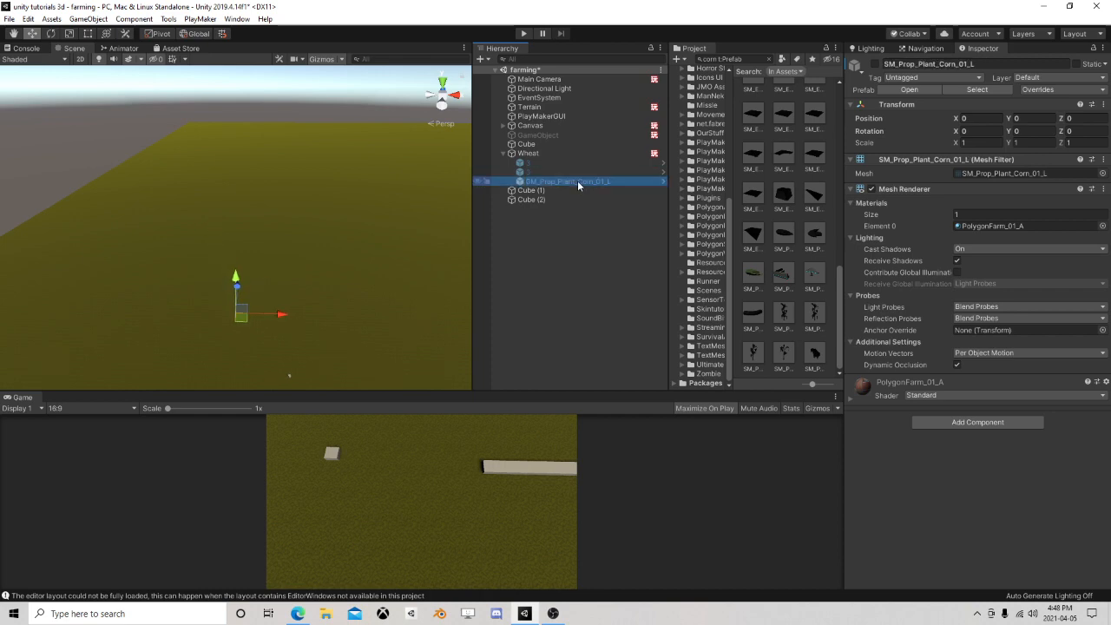
{"action": "left_click", "coordinate": [577, 181]}
{"action": "type", "text": "1"}
{"action": "key", "text": "Return"}
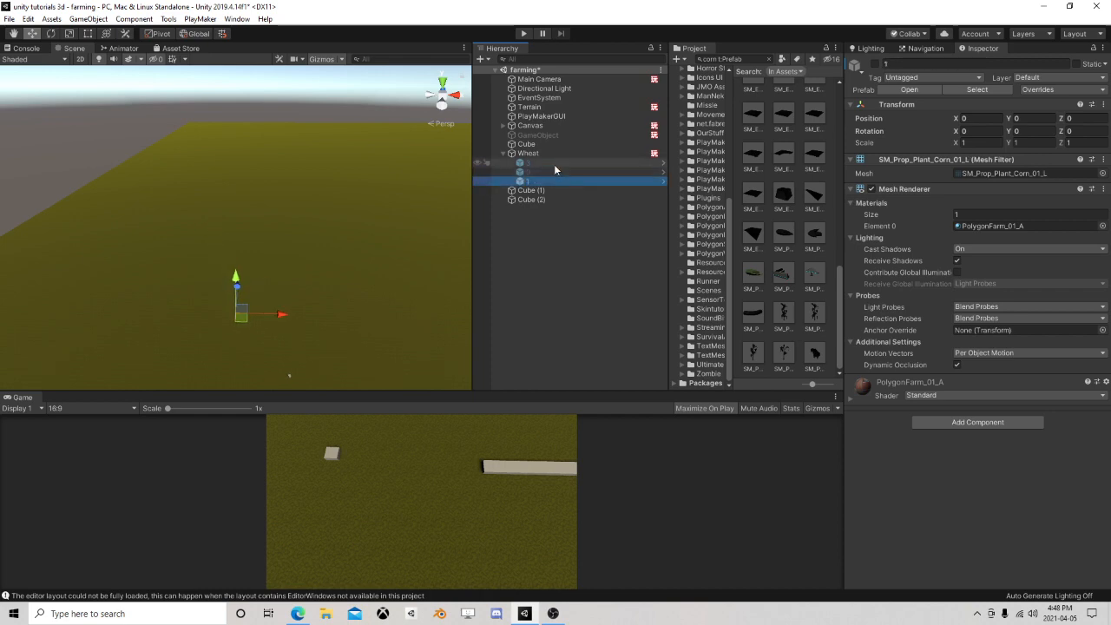
{"action": "left_click", "coordinate": [554, 163]}
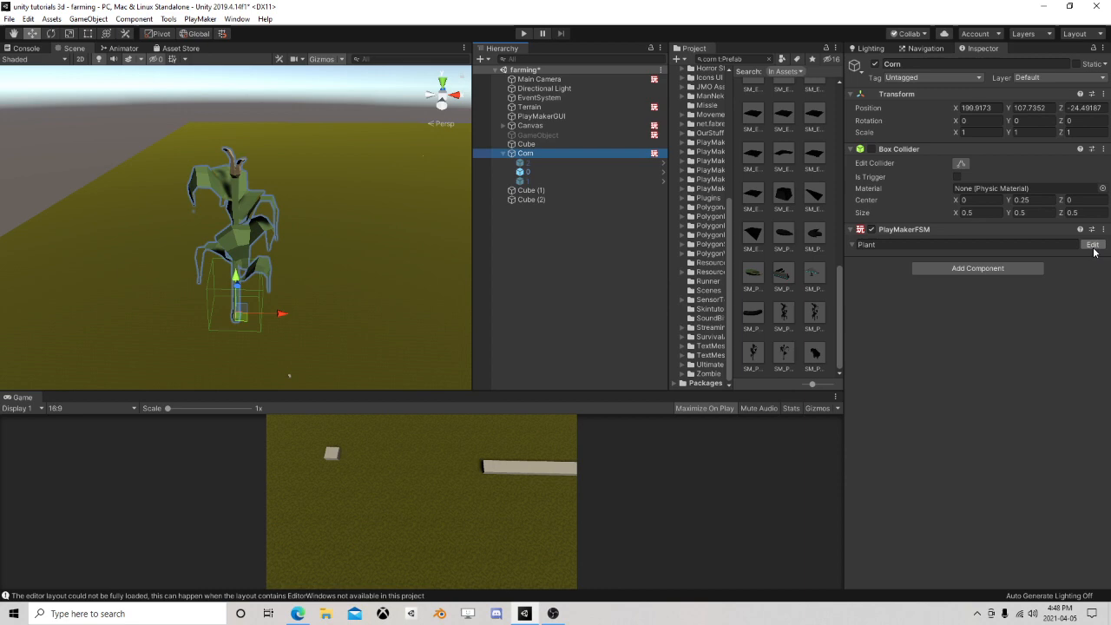
In Corn's Plant FSM, assign child 0 as the game object for State 2's Get Material and State 4's Set Material
{"action": "left_click", "coordinate": [1092, 244]}
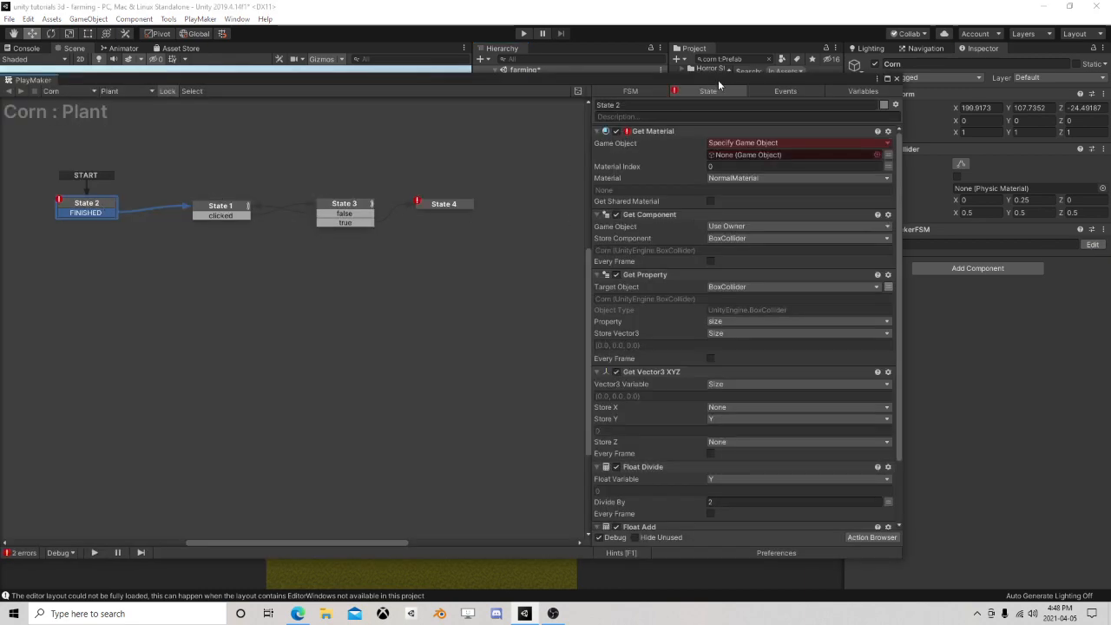
{"action": "left_click_drag", "start_coordinate": [718, 80], "coordinate": [762, 195]}
{"action": "left_click_drag", "start_coordinate": [525, 172], "coordinate": [778, 270]}
{"action": "scroll", "coordinate": [813, 314], "scroll_direction": "down", "scroll_amount": 3}
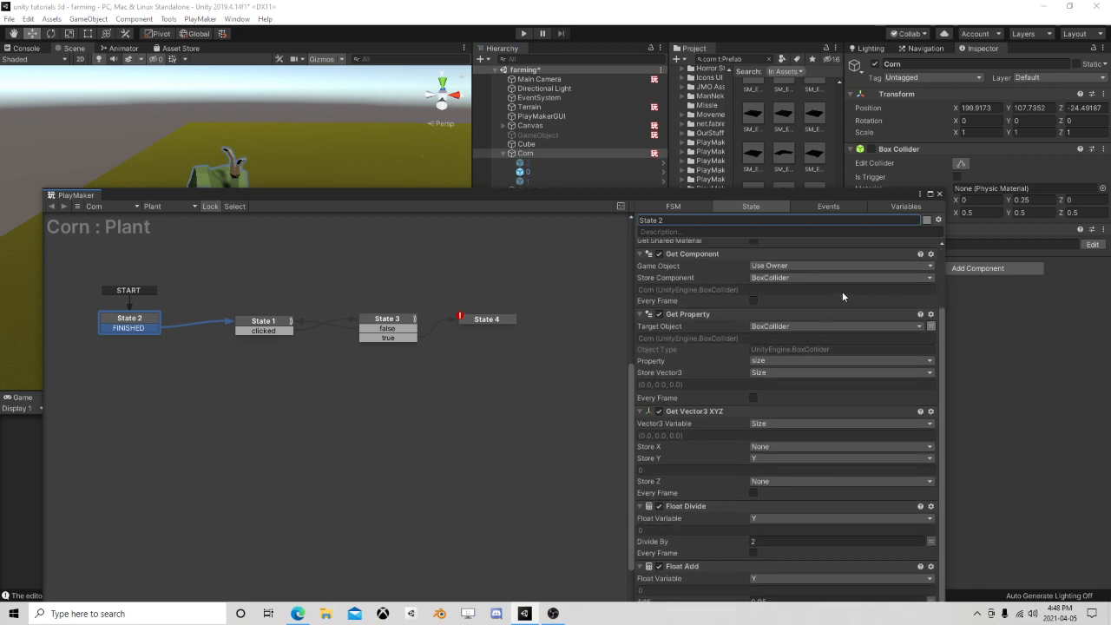
{"action": "left_click_drag", "start_coordinate": [792, 197], "coordinate": [760, 77]}
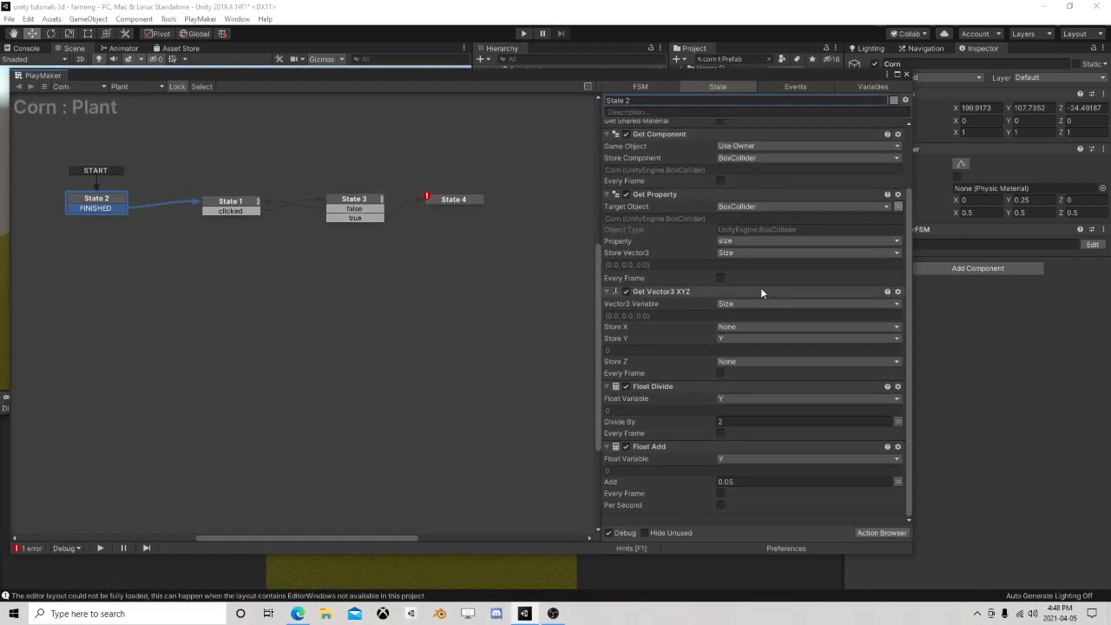
{"action": "scroll", "coordinate": [761, 291], "scroll_direction": "up", "scroll_amount": 3}
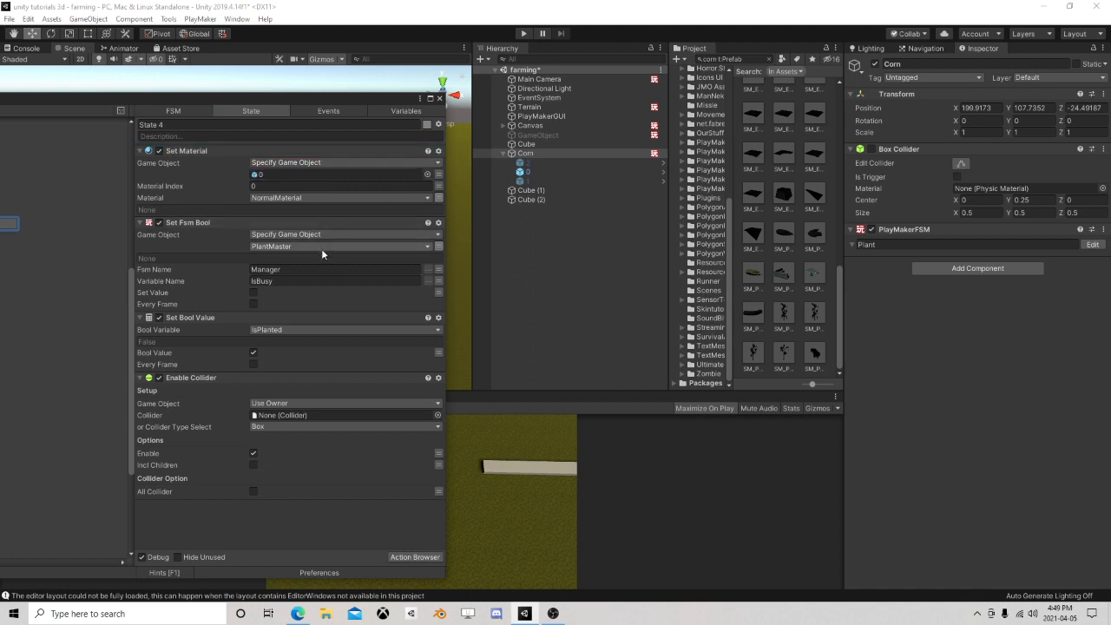
{"action": "left_click", "coordinate": [439, 98]}
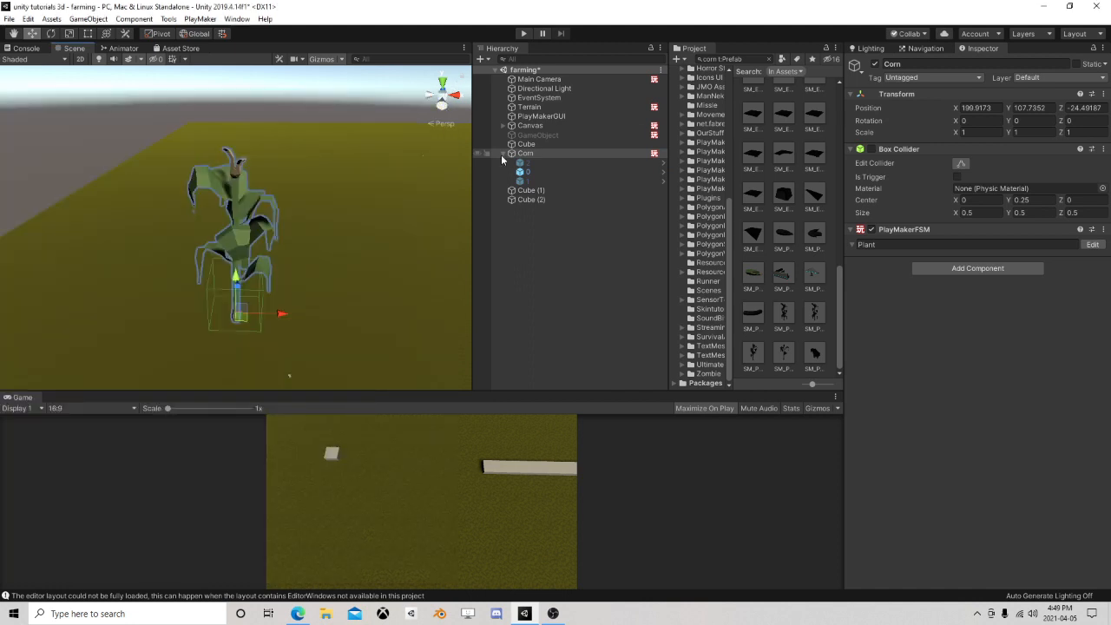
Save the Corn object as a prefab in the Farm folder and delete it from the scene
{"action": "left_click", "coordinate": [503, 154]}
{"action": "left_click_drag", "start_coordinate": [665, 177], "coordinate": [529, 177]}
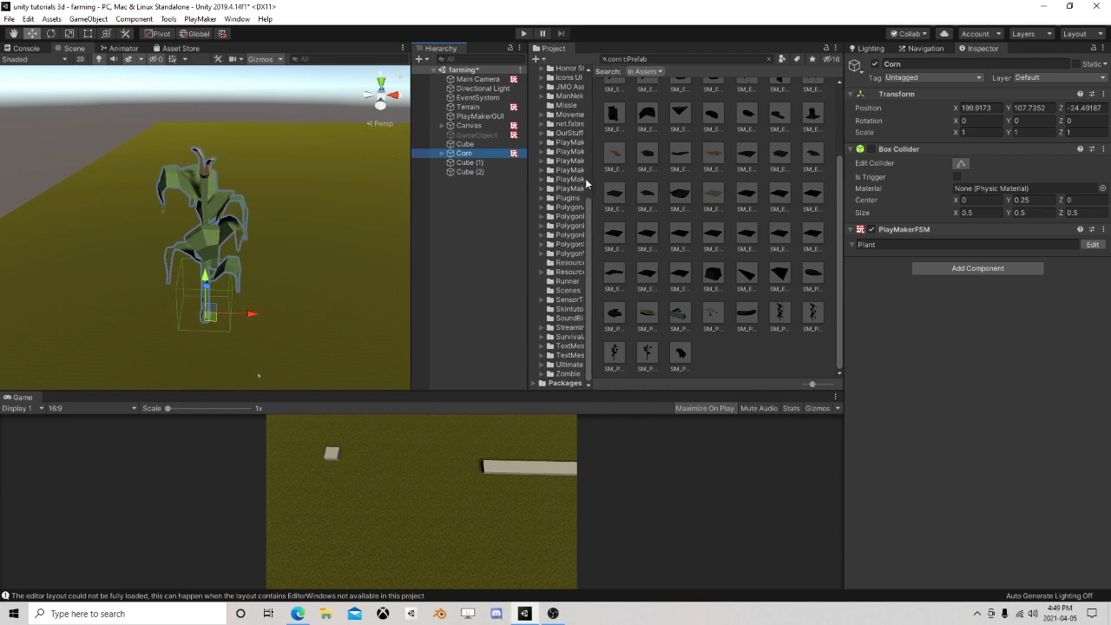
{"action": "scroll", "coordinate": [584, 193], "scroll_direction": "up", "scroll_amount": 5}
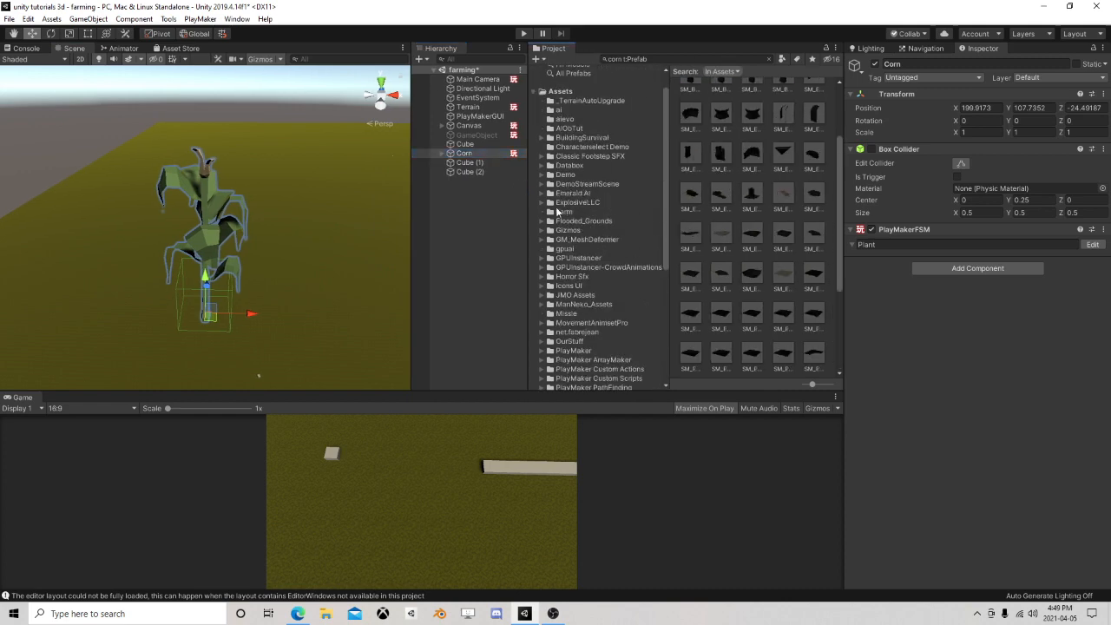
{"action": "left_click", "coordinate": [560, 212]}
{"action": "left_click_drag", "start_coordinate": [466, 160], "coordinate": [732, 136]}
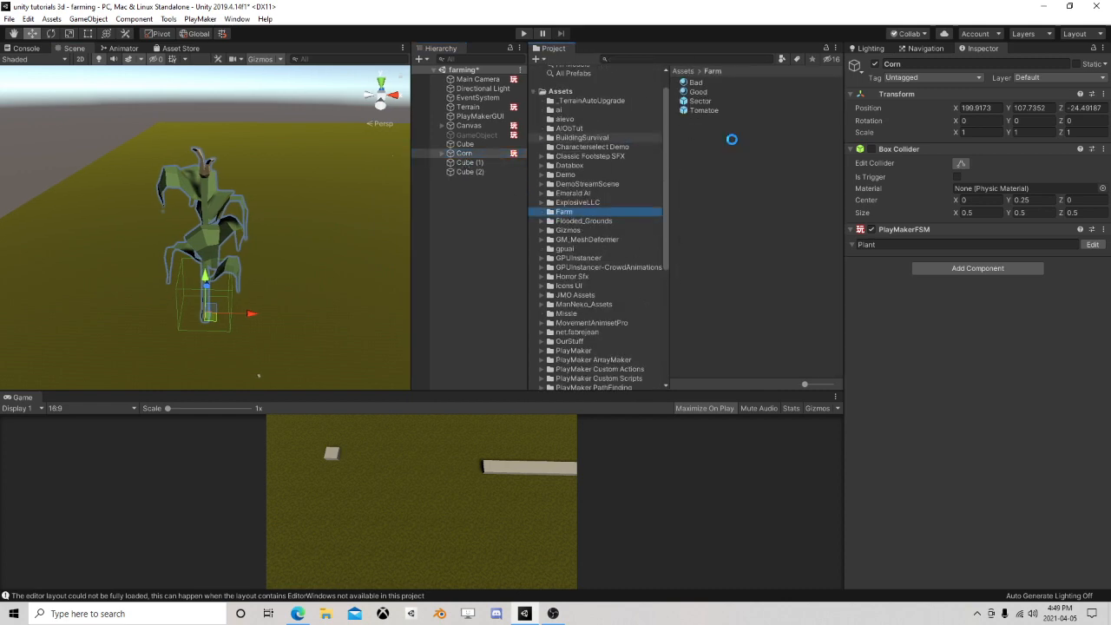
{"action": "left_click", "coordinate": [469, 155]}
{"action": "key", "text": "Delete"}
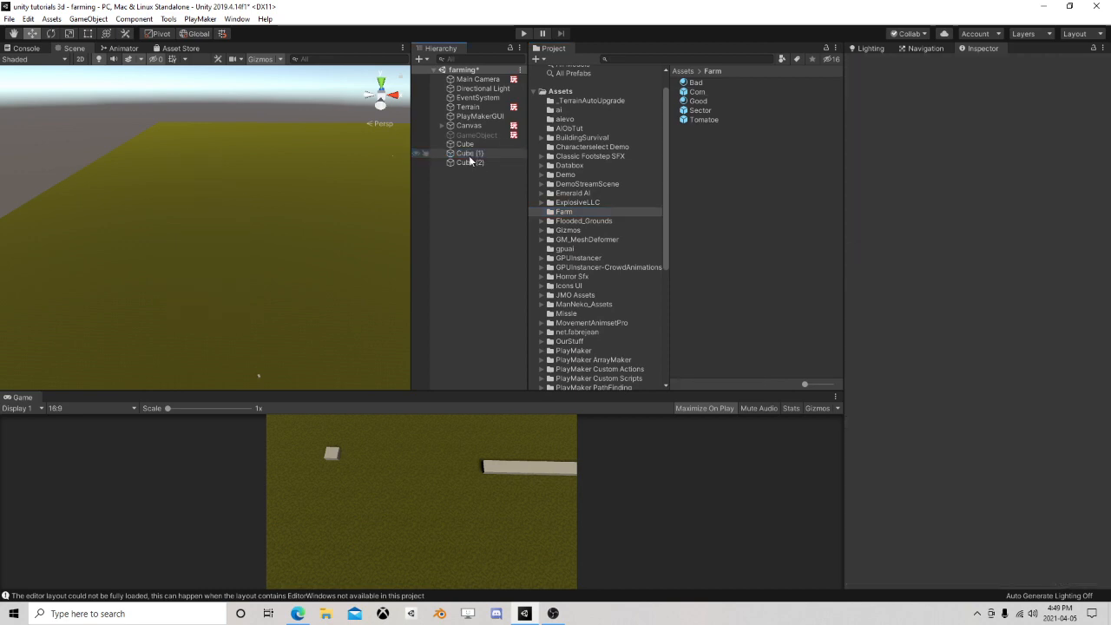
On the Terrain's Options FSM, assign the Corn prefab to Plants Element 1 and the 124_t sprite to Stuff Element 1
{"action": "left_click", "coordinate": [477, 107]}
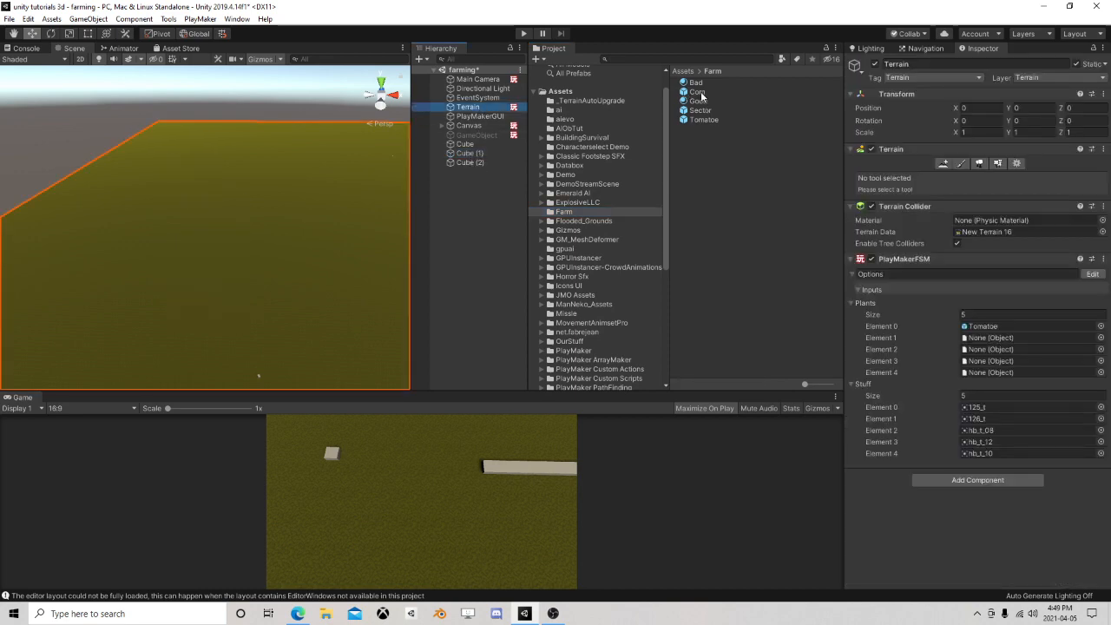
{"action": "left_click_drag", "start_coordinate": [698, 92], "coordinate": [990, 345]}
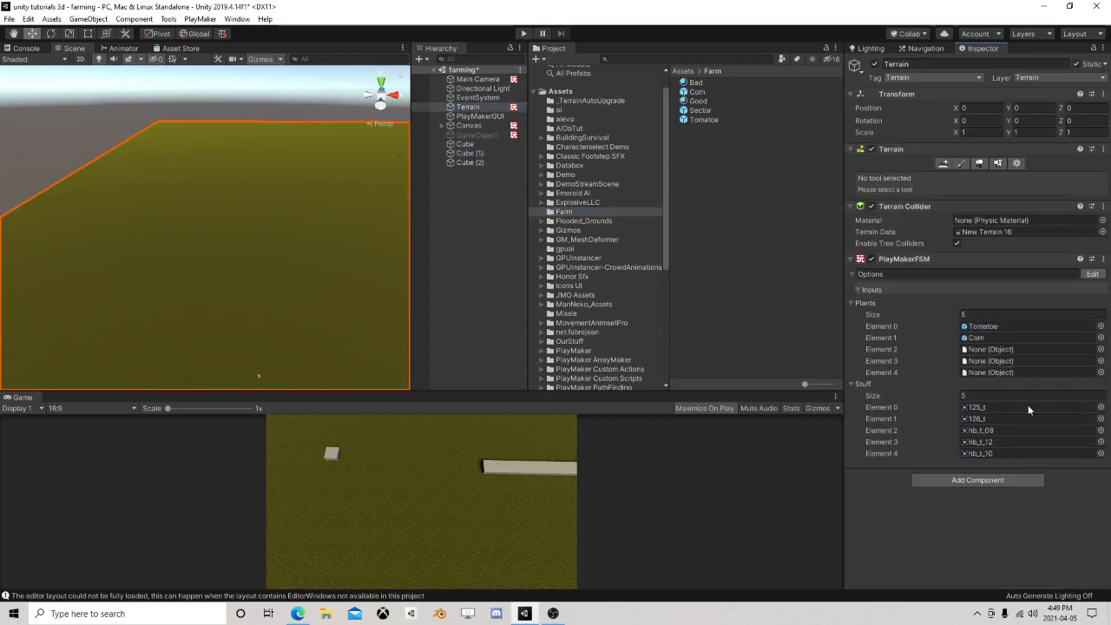
{"action": "left_click", "coordinate": [1101, 418]}
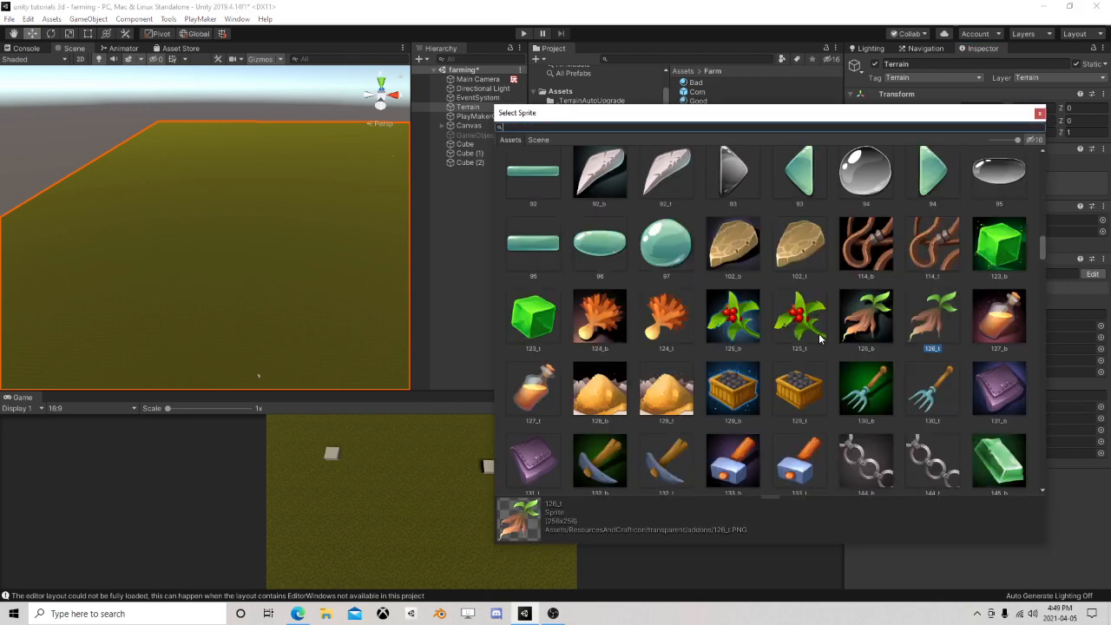
{"action": "scroll", "coordinate": [819, 337], "scroll_direction": "up", "scroll_amount": 10}
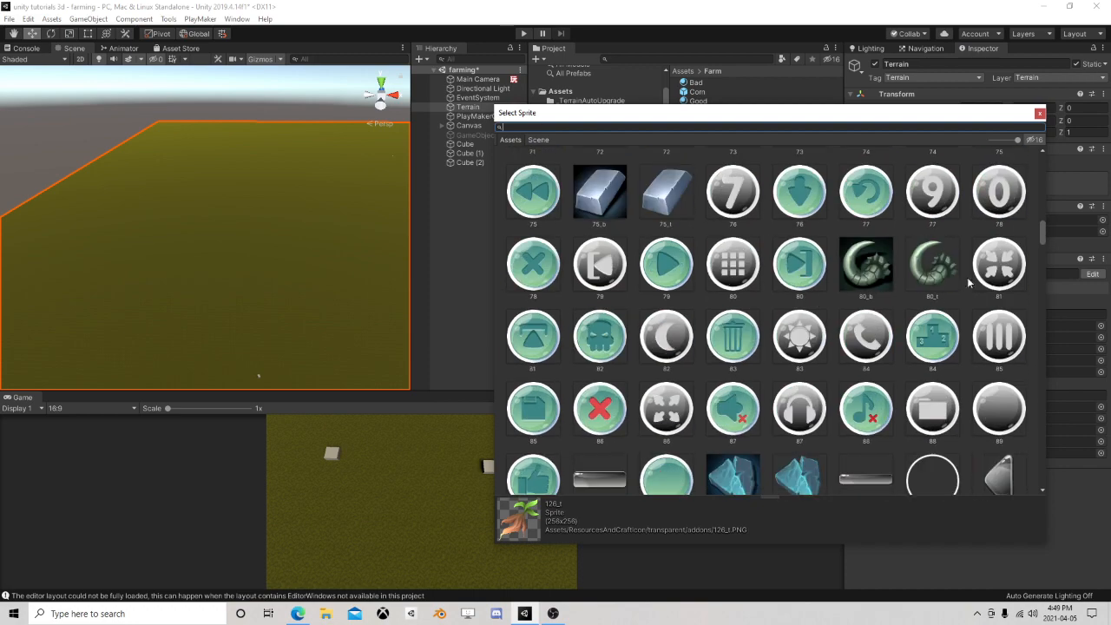
{"action": "left_click_drag", "start_coordinate": [1040, 227], "coordinate": [1042, 451]}
{"action": "scroll", "coordinate": [863, 334], "scroll_direction": "up", "scroll_amount": 8}
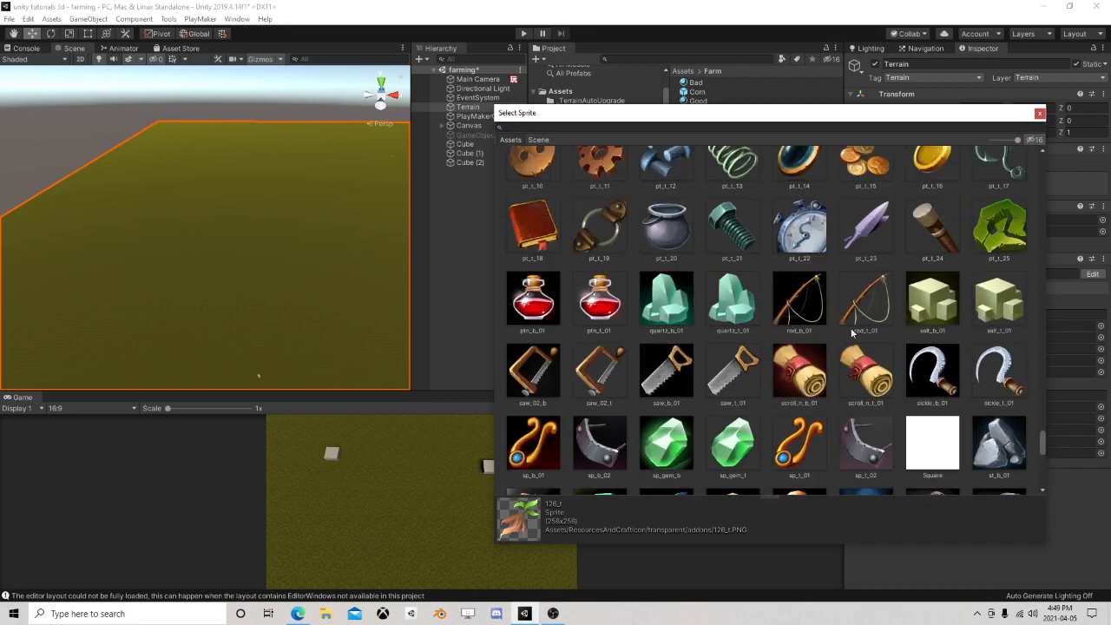
{"action": "scroll", "coordinate": [832, 318], "scroll_direction": "up", "scroll_amount": 3}
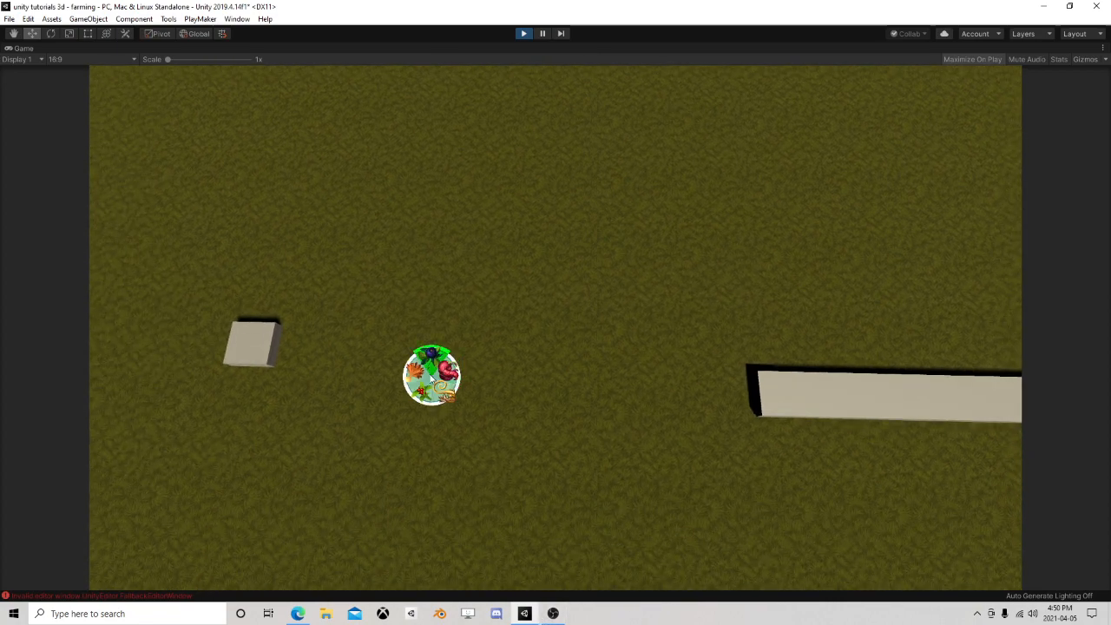
Run the game and test placing plants on the ground from the radial menu
{"action": "left_click", "coordinate": [424, 392]}
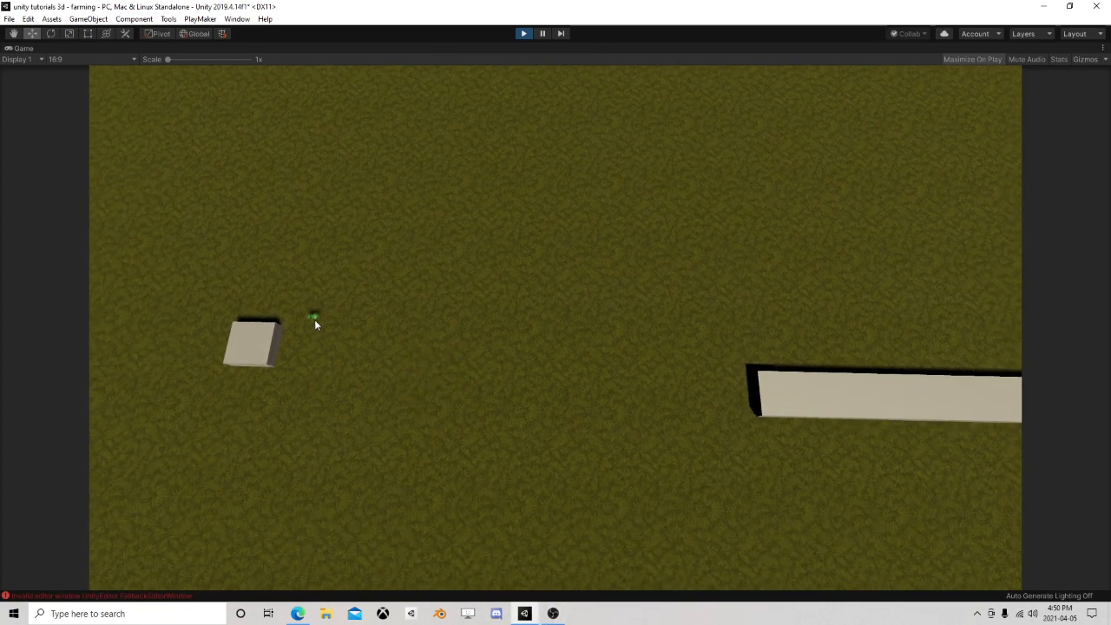
{"action": "left_click", "coordinate": [374, 324]}
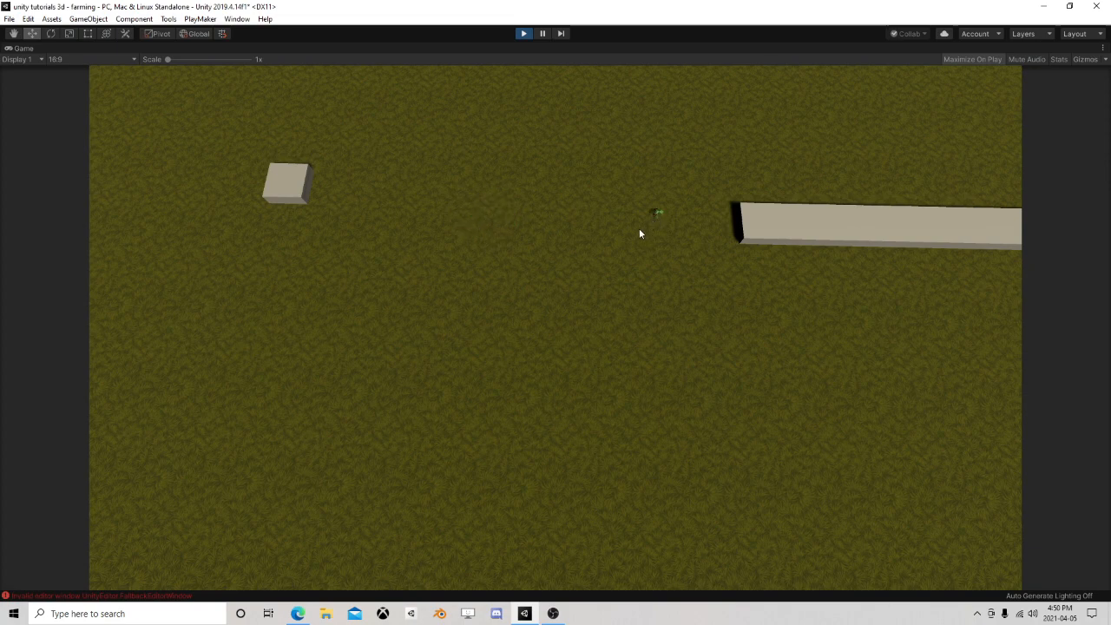
{"action": "left_click", "coordinate": [638, 233]}
{"action": "left_click", "coordinate": [638, 224]}
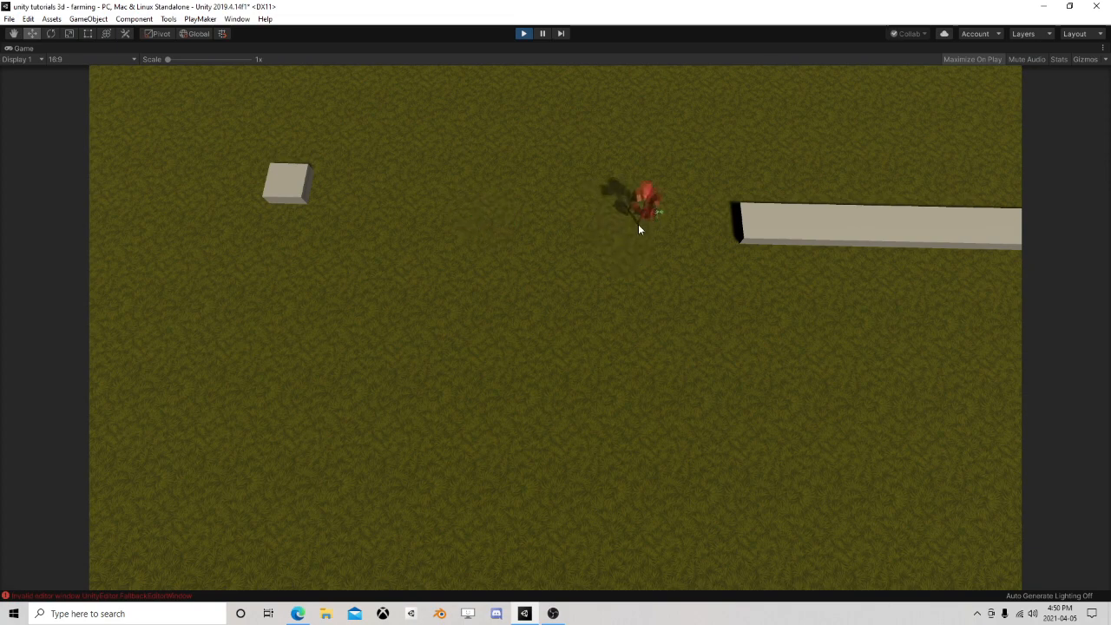
{"action": "left_click", "coordinate": [523, 33]}
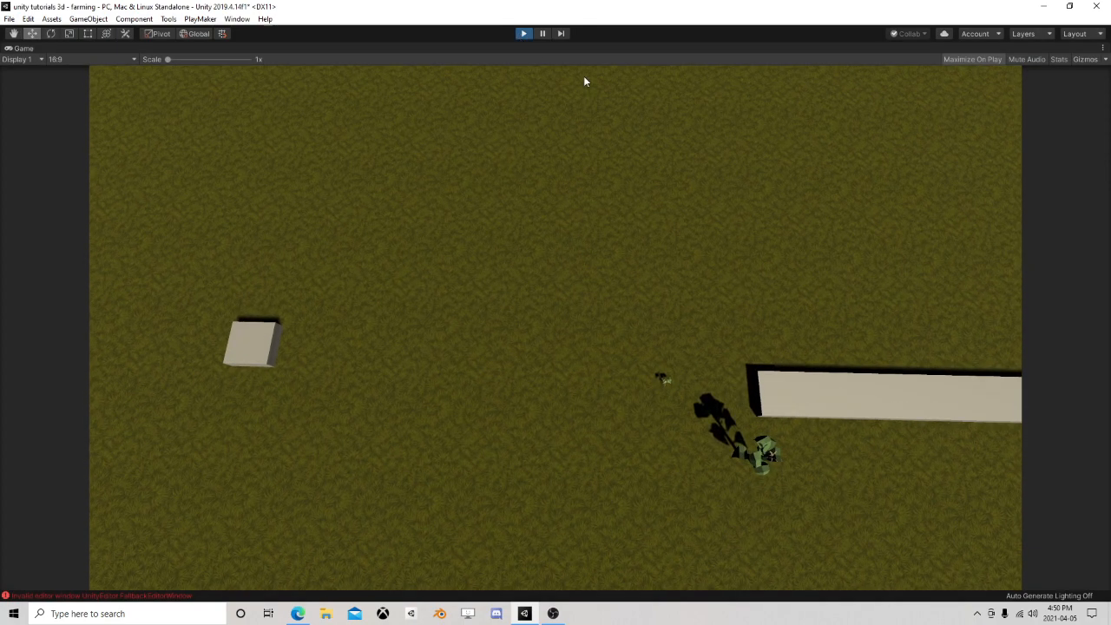
Set the Terrain's Plants and Stuff lists to size 2 and test planting again in play mode
{"action": "left_click", "coordinate": [979, 339]}
{"action": "left_click", "coordinate": [523, 33]}
{"action": "left_click", "coordinate": [570, 269]}
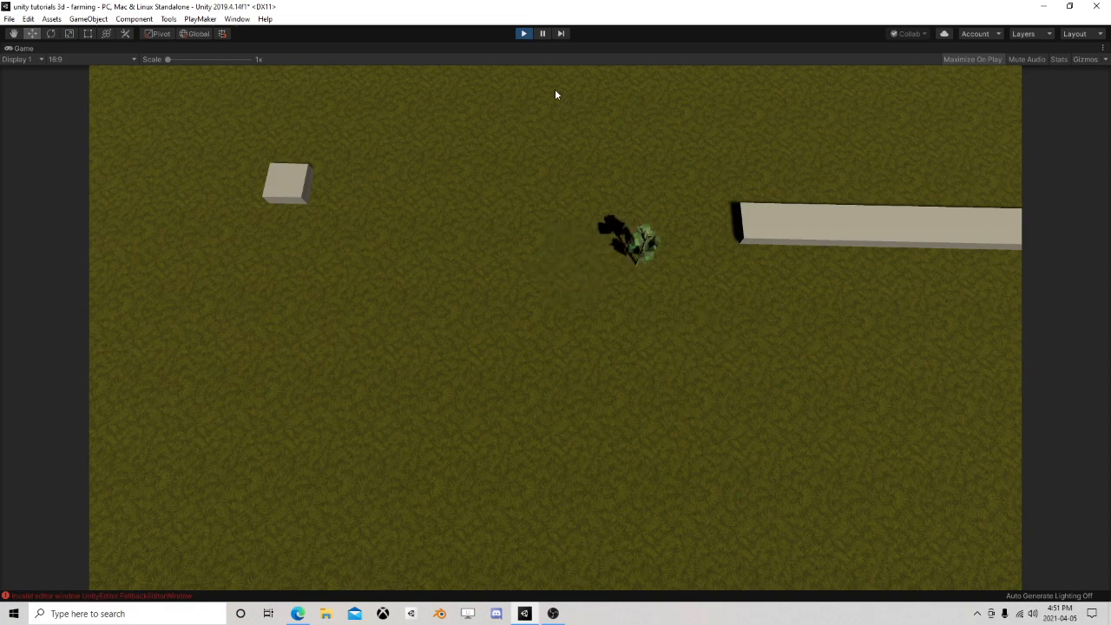
{"action": "left_click", "coordinate": [523, 33]}
Set the size of both the Plants and Stuff lists on the Terrain to 6
{"action": "left_click", "coordinate": [972, 340]}
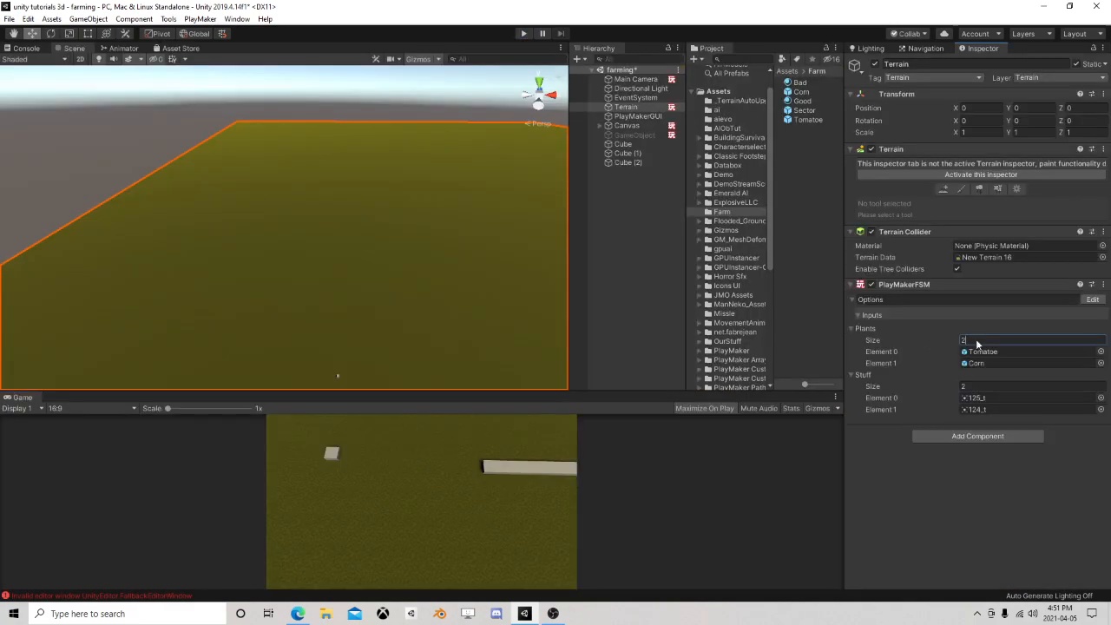
{"action": "type", "text": "6"}
{"action": "key", "text": "Return"}
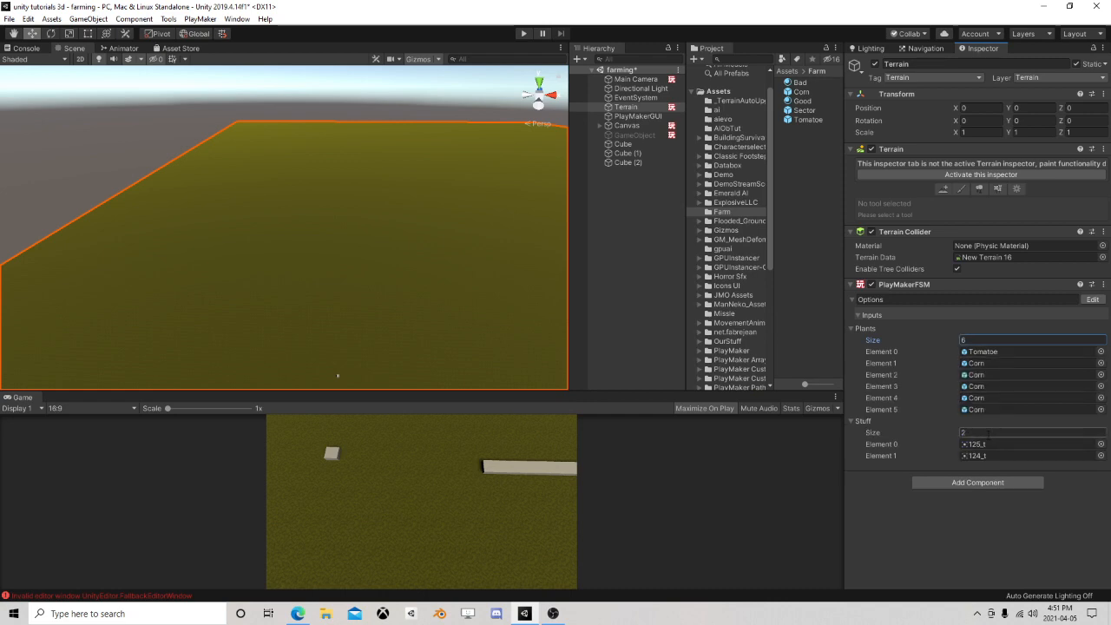
{"action": "left_click", "coordinate": [988, 432]}
{"action": "key", "text": "Return"}
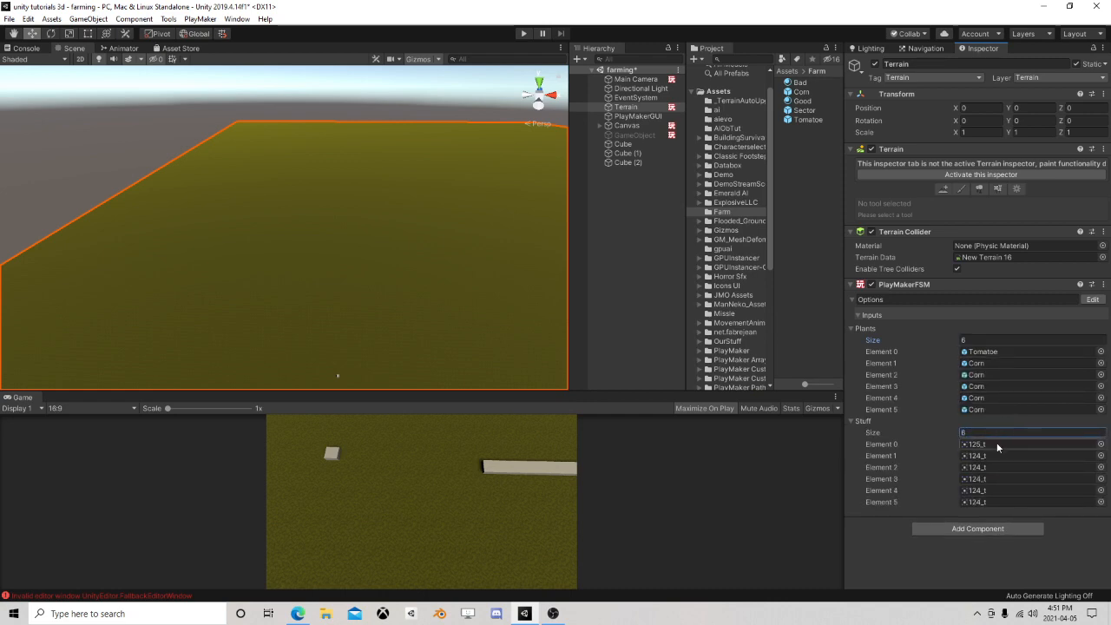
Assign the 129_t sprite to Stuff Element 2 and other addon sprites to Elements 3 and 4
{"action": "left_click", "coordinate": [1068, 466]}
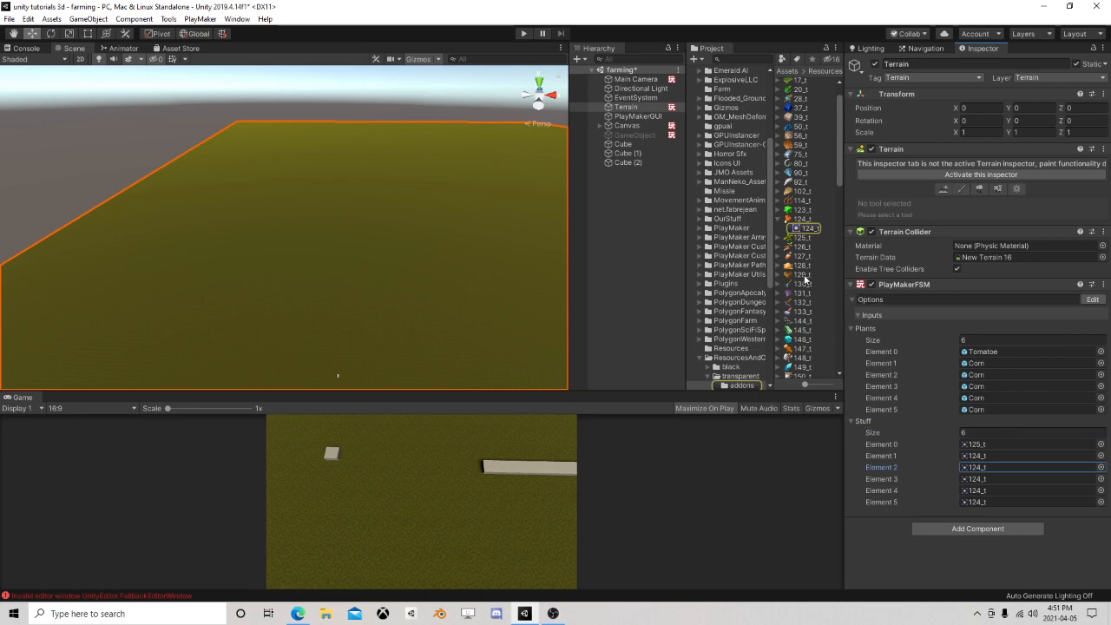
{"action": "left_click_drag", "start_coordinate": [802, 276], "coordinate": [986, 468]}
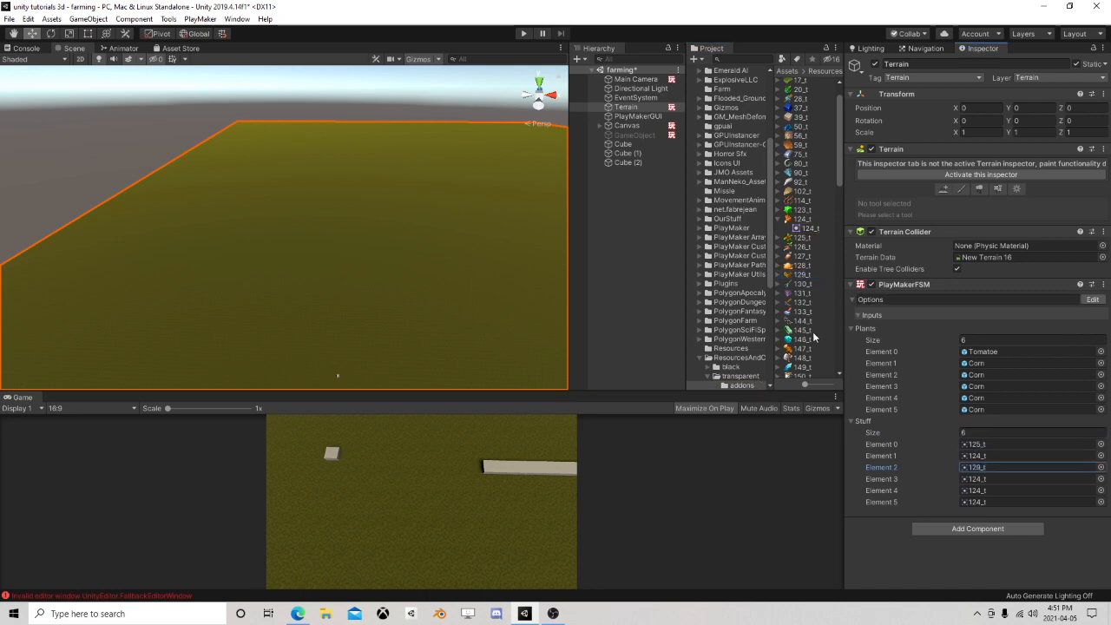
{"action": "left_click_drag", "start_coordinate": [801, 320], "coordinate": [981, 483]}
{"action": "left_click_drag", "start_coordinate": [800, 346], "coordinate": [984, 494]}
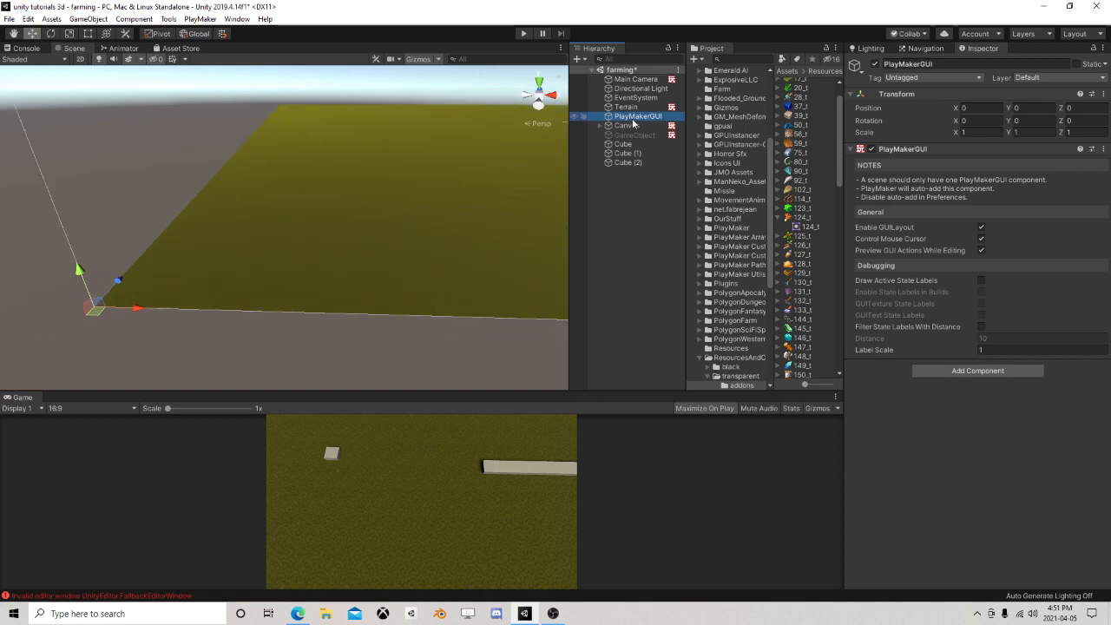
{"action": "scroll", "coordinate": [389, 224], "scroll_direction": "down", "scroll_amount": 3}
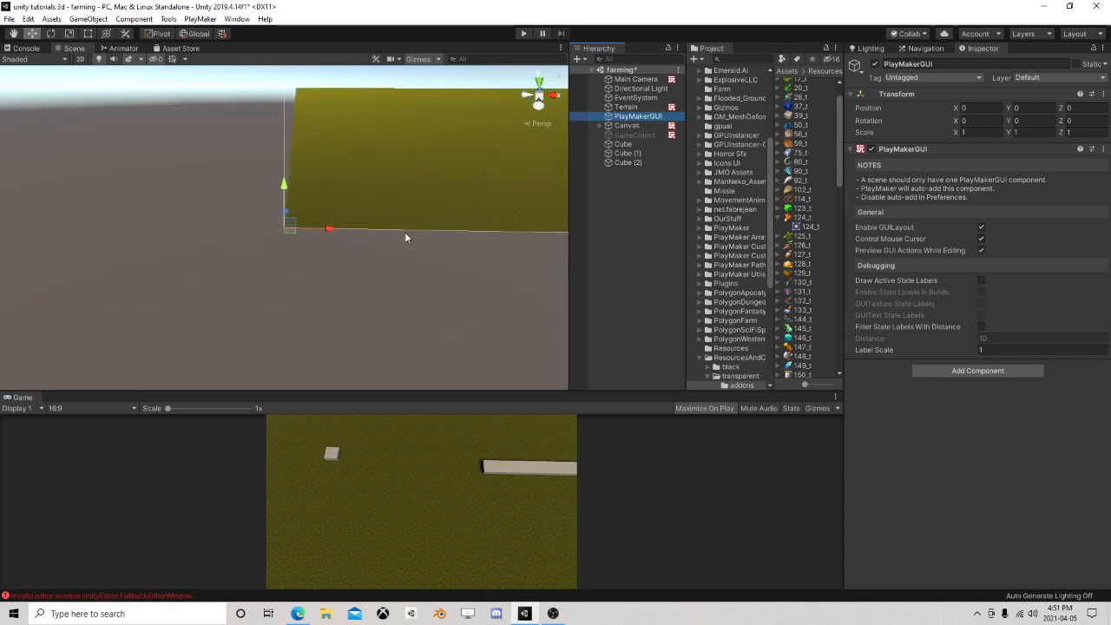
{"action": "middle_click_drag", "start_coordinate": [469, 156], "coordinate": [203, 349]}
{"action": "scroll", "coordinate": [260, 287], "scroll_direction": "up", "scroll_amount": 4}
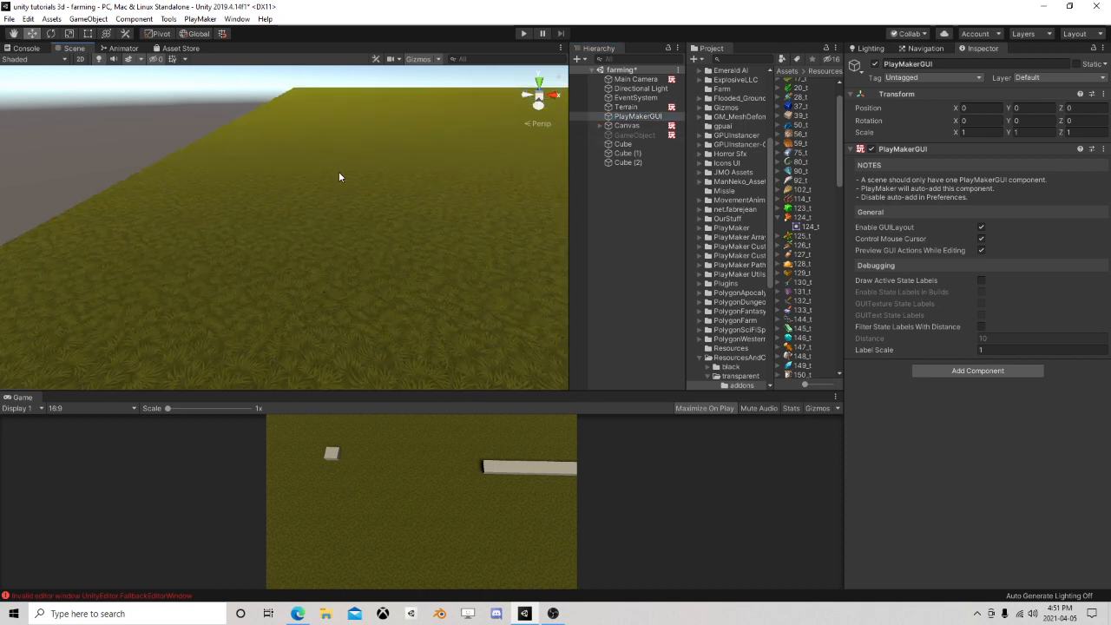
{"action": "right_click_drag", "start_coordinate": [338, 171], "coordinate": [348, 231]}
{"action": "scroll", "coordinate": [391, 182], "scroll_direction": "down", "scroll_amount": 3}
{"action": "middle_click_drag", "start_coordinate": [402, 166], "coordinate": [176, 265]}
{"action": "scroll", "coordinate": [286, 258], "scroll_direction": "down", "scroll_amount": 4}
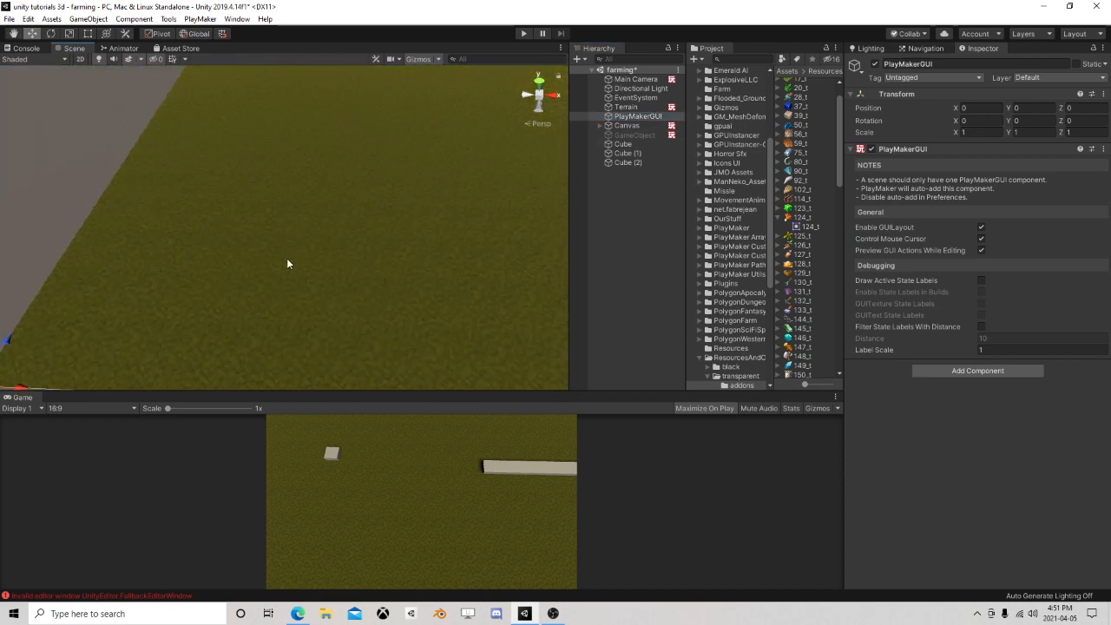
Widen the project's folder tree and show the contents of the Farm folder
{"action": "left_click_drag", "start_coordinate": [683, 185], "coordinate": [523, 185]}
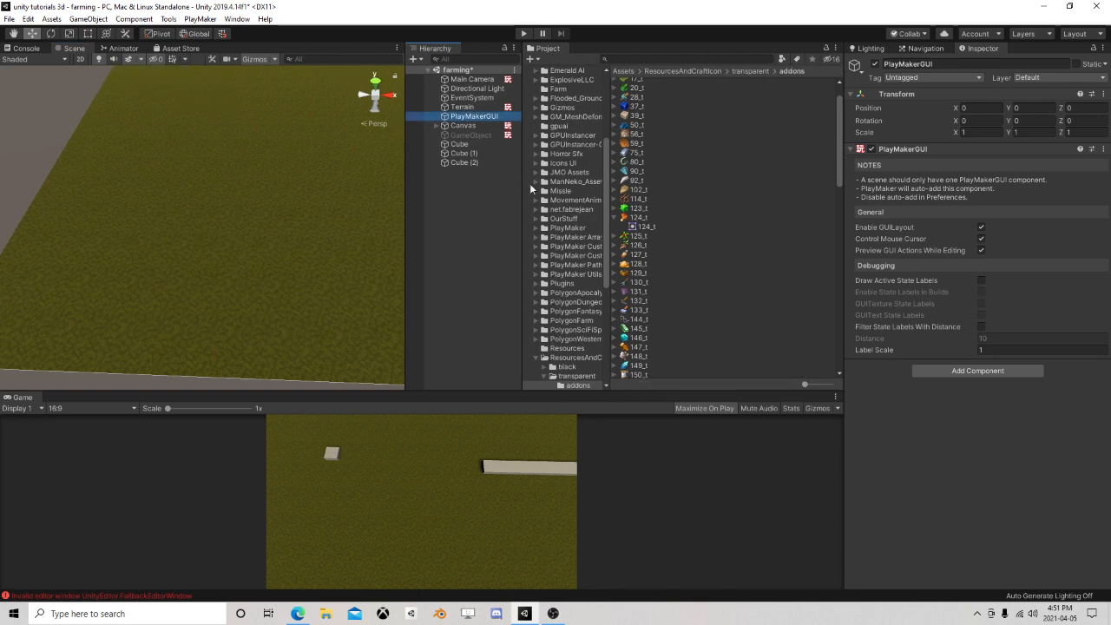
{"action": "left_click_drag", "start_coordinate": [608, 173], "coordinate": [717, 182]}
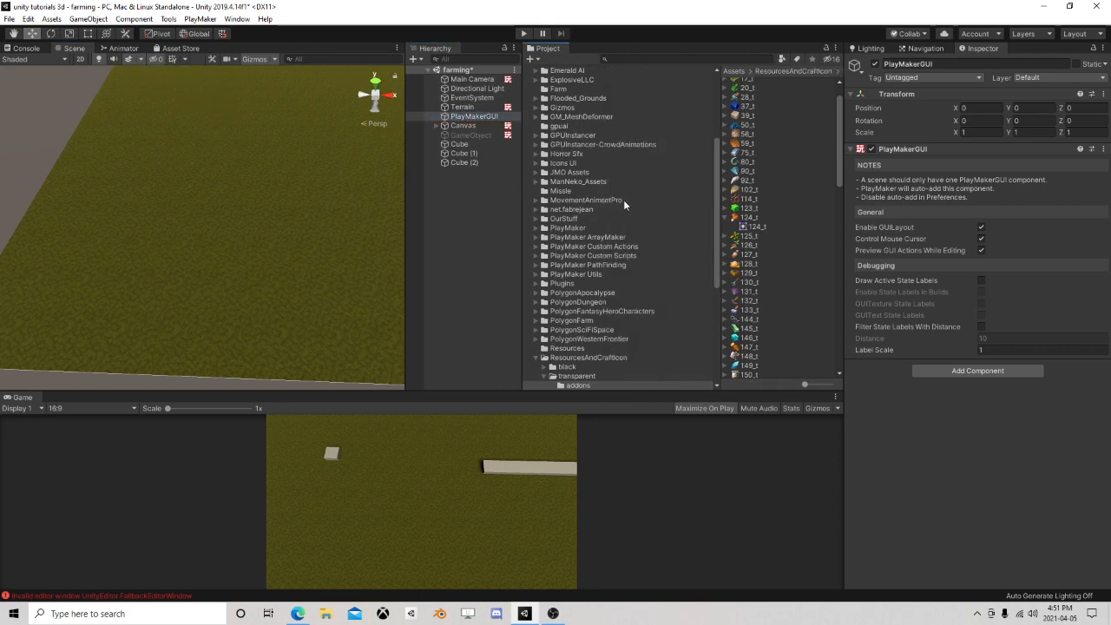
{"action": "scroll", "coordinate": [586, 189], "scroll_direction": "down", "scroll_amount": 3}
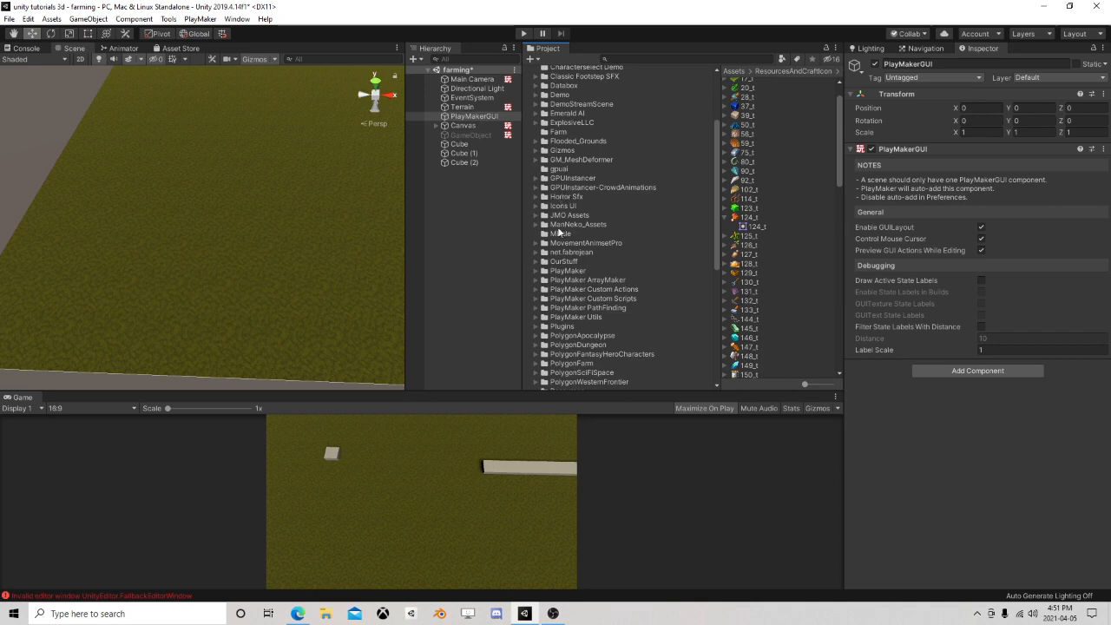
{"action": "left_click", "coordinate": [560, 235]}
{"action": "left_click", "coordinate": [558, 170]}
{"action": "left_click", "coordinate": [563, 133]}
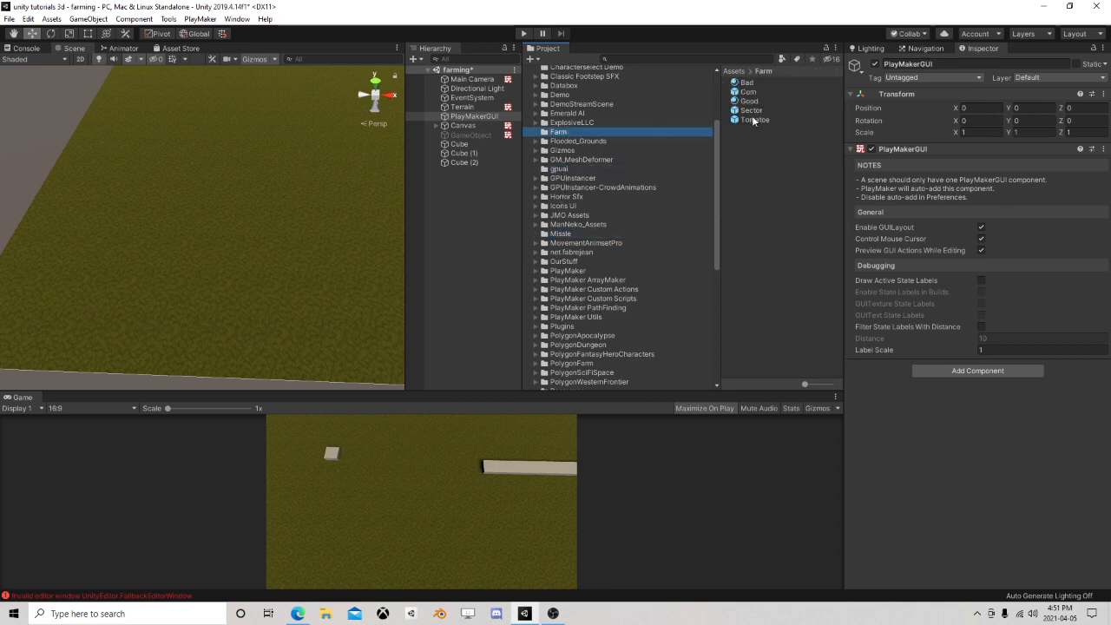
Open the Tomatoe prefab for editing and show State 4 of its Plant FSM
{"action": "left_click", "coordinate": [748, 92]}
{"action": "left_click", "coordinate": [754, 119]}
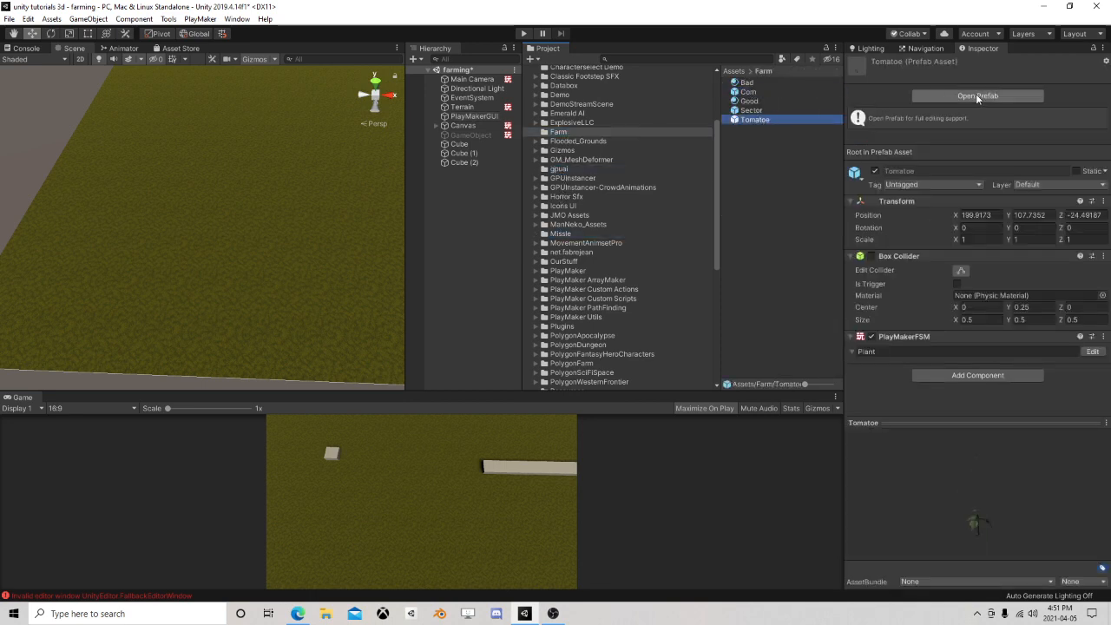
{"action": "left_click", "coordinate": [978, 98]}
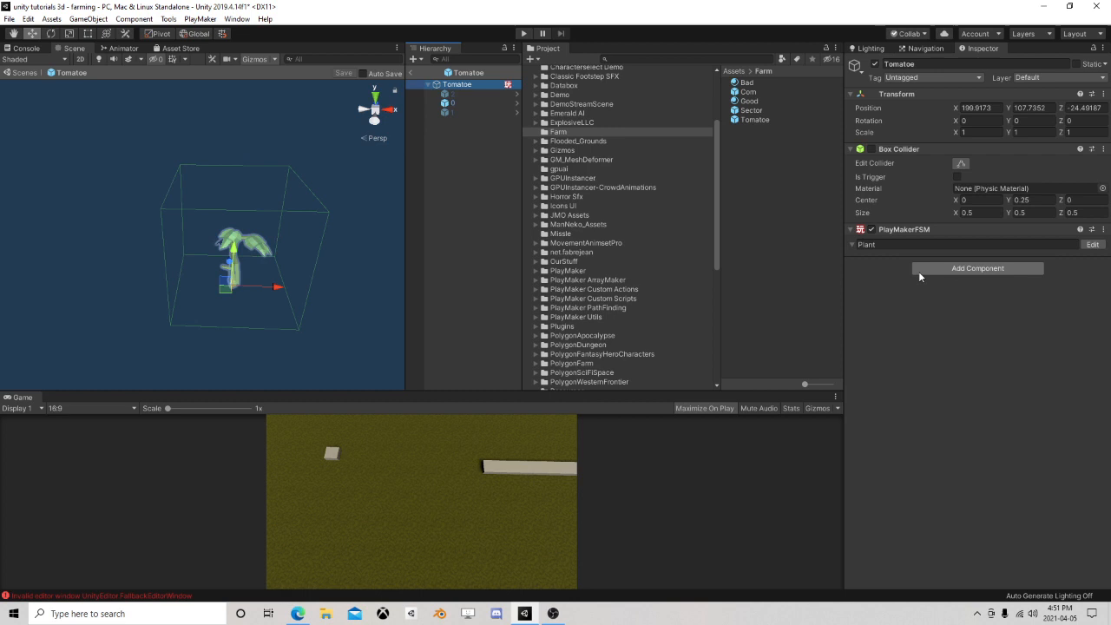
{"action": "left_click", "coordinate": [1092, 244]}
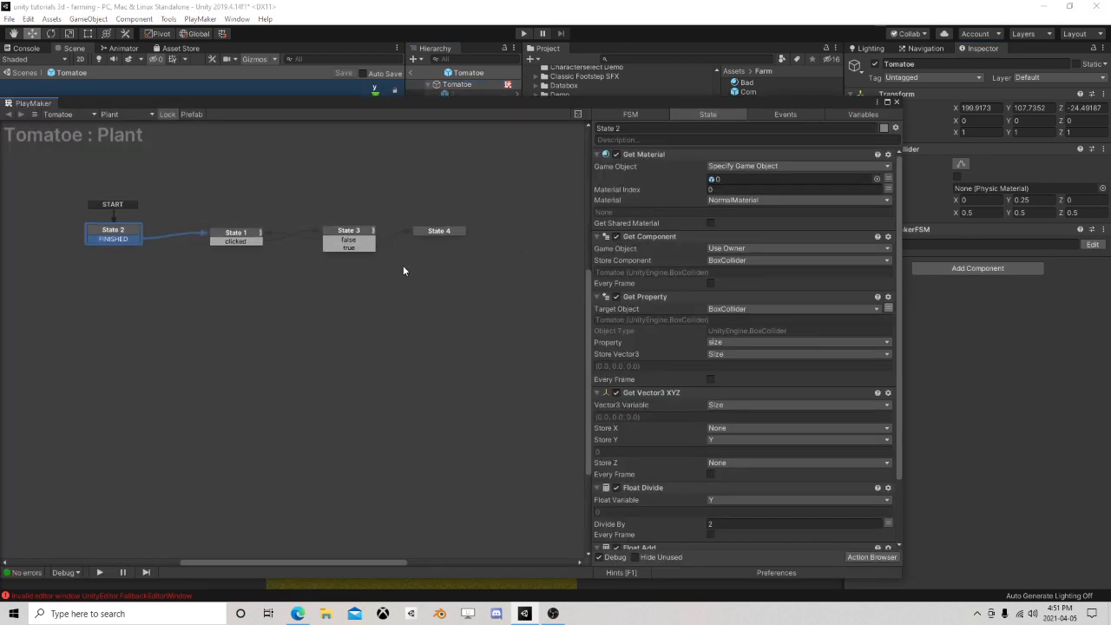
{"action": "left_click", "coordinate": [439, 232]}
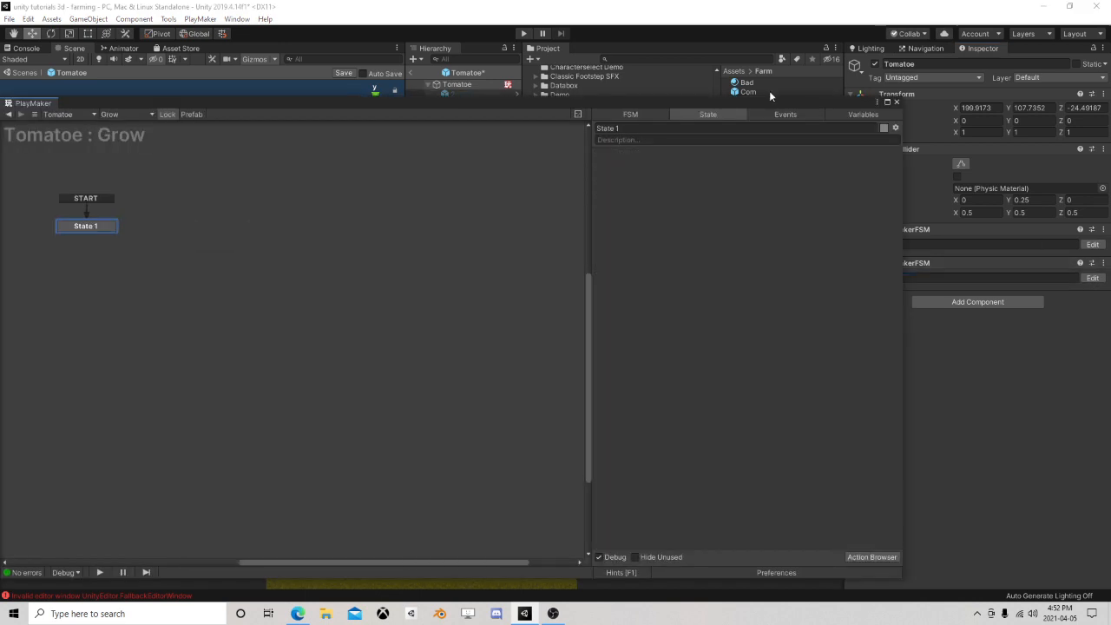
Add an event named StartGrowing to the Tomatoe's Grow FSM and close the FSM editor
{"action": "left_click", "coordinate": [776, 116]}
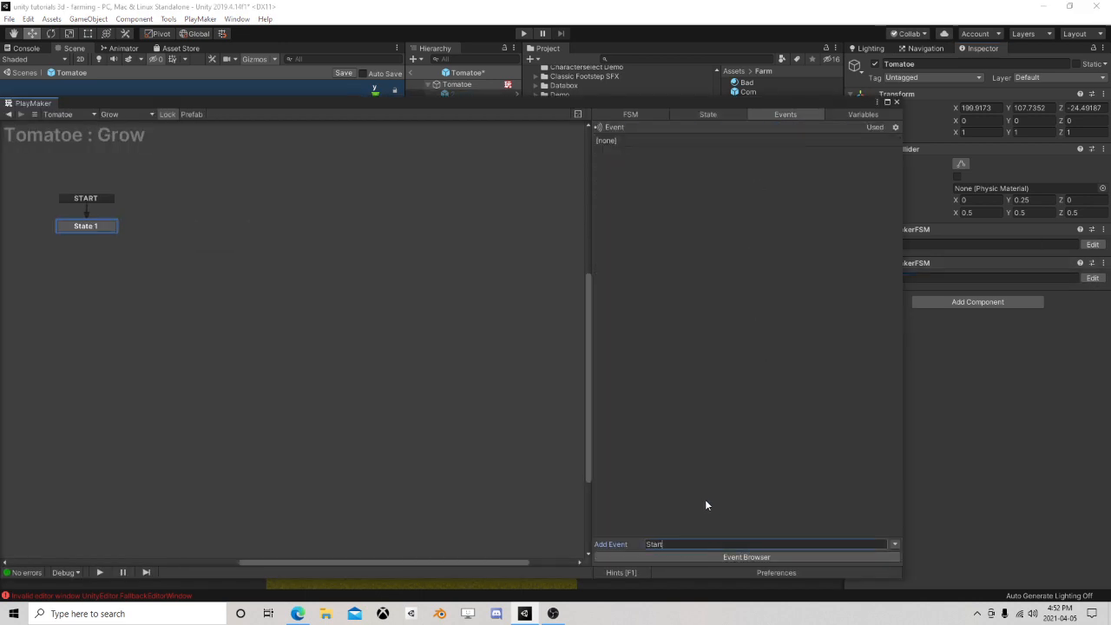
{"action": "type", "text": "Growing"}
{"action": "key", "text": "Return"}
{"action": "type", "text": "Start"}
{"action": "left_click", "coordinate": [897, 101]}
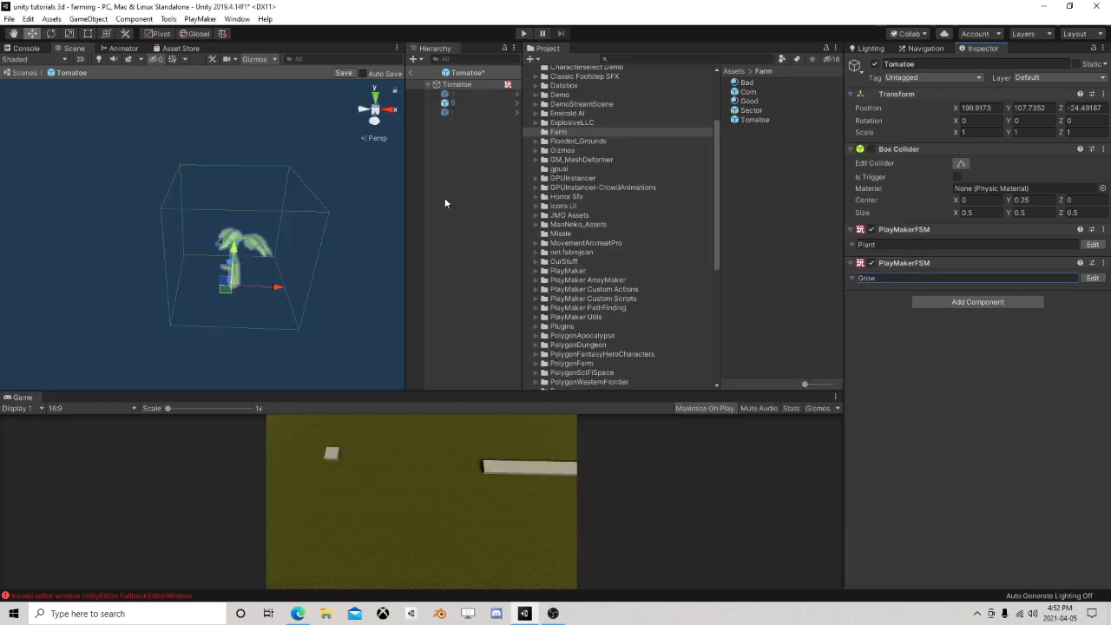
Add a second state to the Grow FSM and give it a StartGrowing global transition
{"action": "left_click", "coordinate": [1092, 278]}
{"action": "right_click", "coordinate": [237, 226]}
{"action": "left_click", "coordinate": [251, 232]}
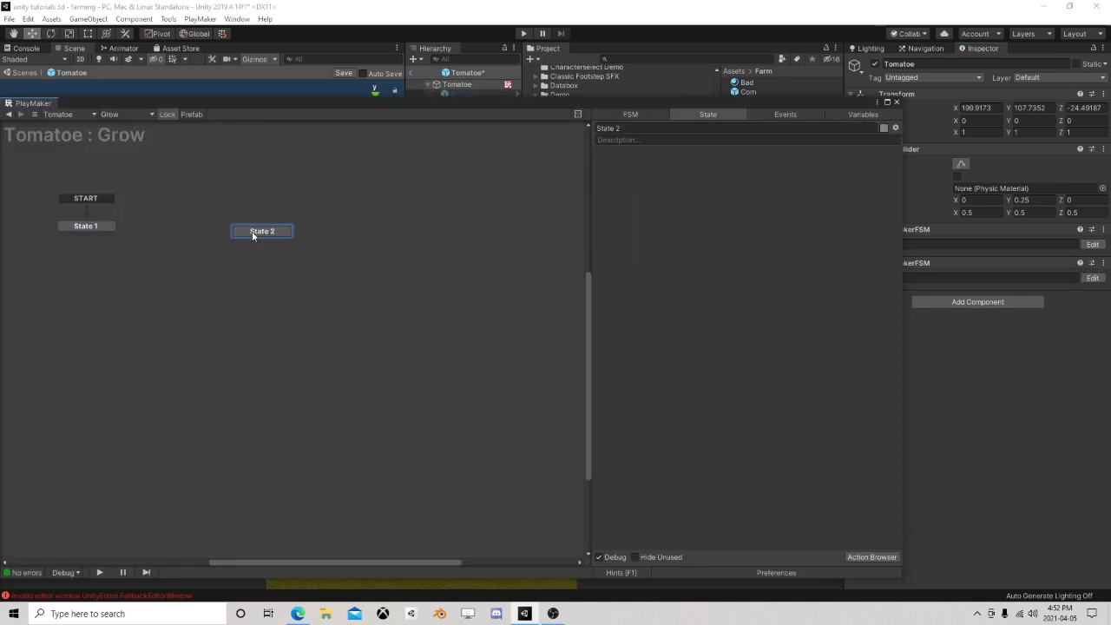
{"action": "right_click", "coordinate": [253, 232]}
{"action": "mouse_move", "coordinate": [365, 241]}
{"action": "left_click", "coordinate": [426, 252]}
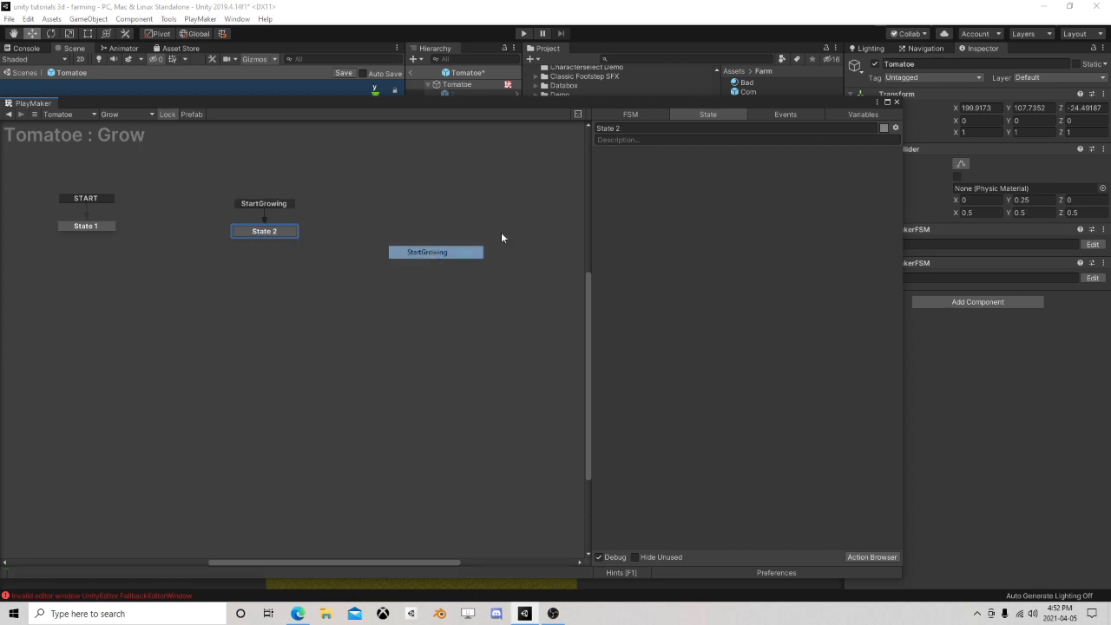
{"action": "left_click", "coordinate": [896, 102]}
Search the available actions for "send e" for State 4 of the Plant FSM
{"action": "left_click", "coordinate": [1090, 244]}
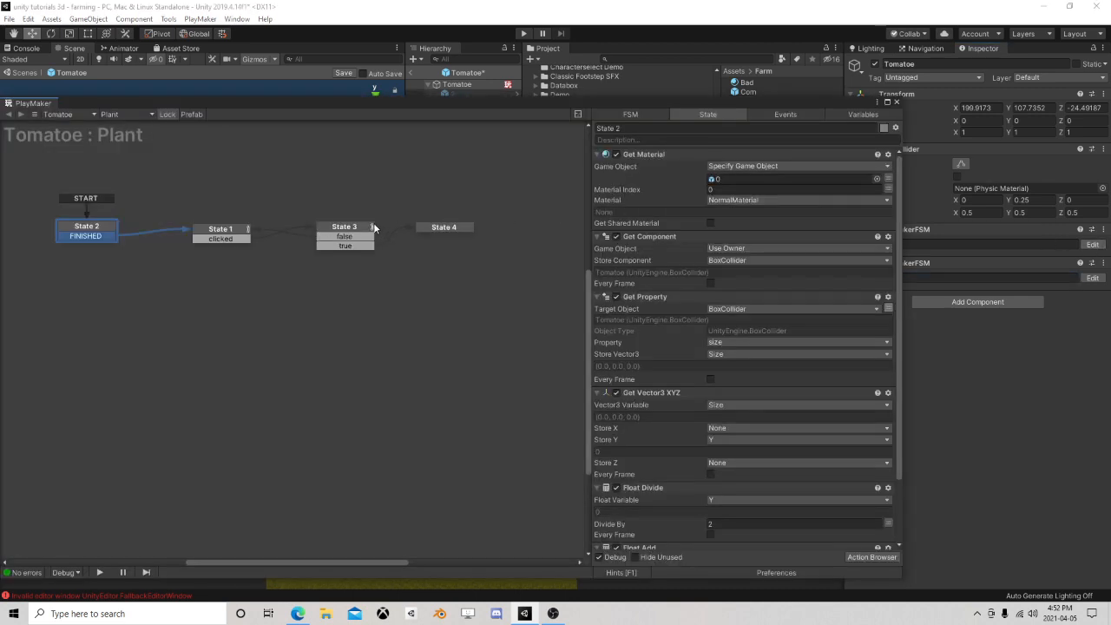
{"action": "left_click_drag", "start_coordinate": [374, 236], "coordinate": [450, 227]}
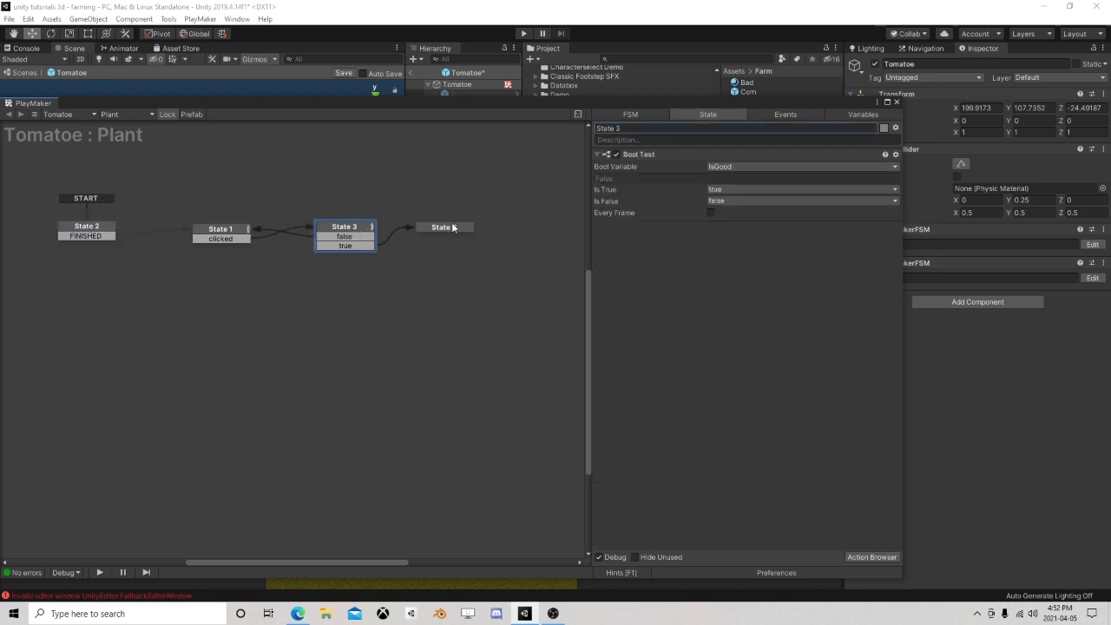
{"action": "left_click", "coordinate": [453, 227]}
{"action": "left_click", "coordinate": [862, 559]}
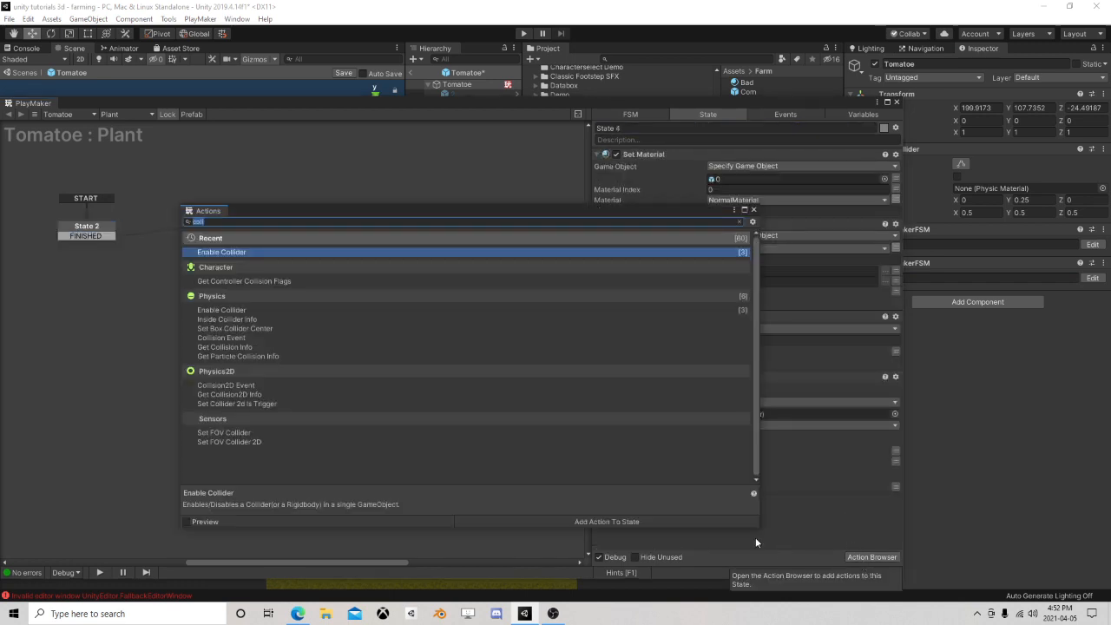
{"action": "type", "text": "send e"}
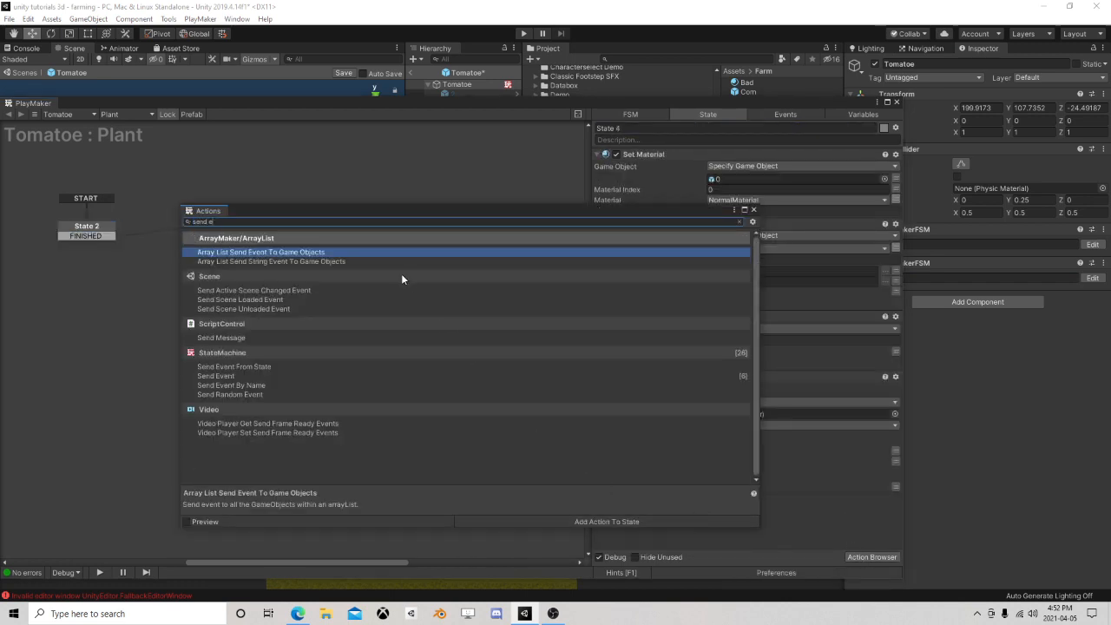
Move State 2 of the Grow FSM closer to State 1 and add a Wait action to it
{"action": "left_click_drag", "start_coordinate": [839, 109], "coordinate": [374, 96]}
{"action": "left_click", "coordinate": [201, 231]}
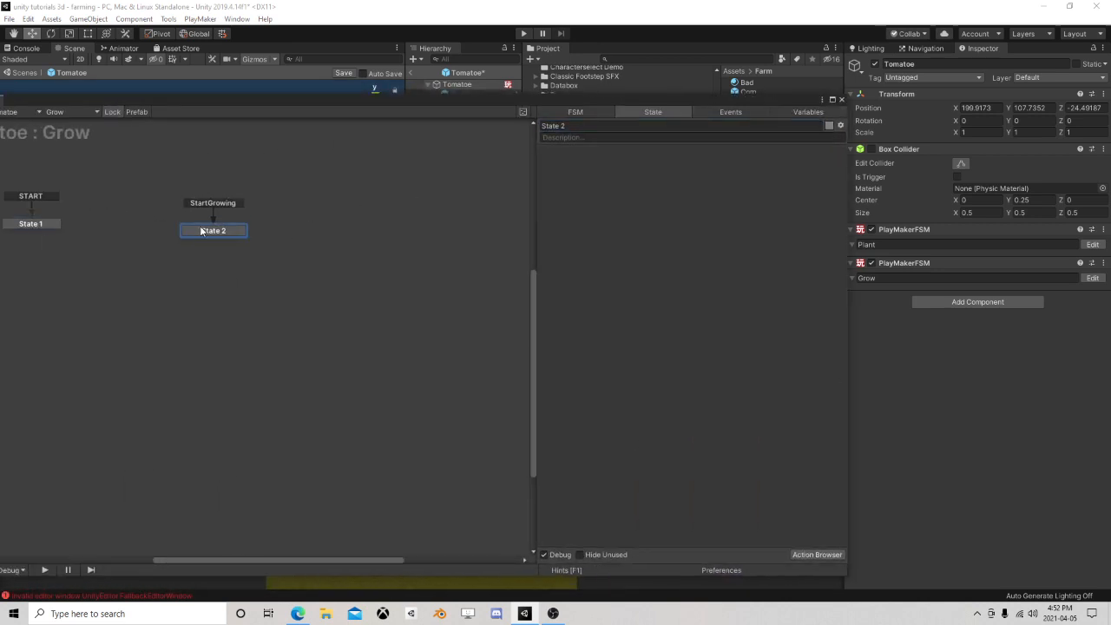
{"action": "left_click_drag", "start_coordinate": [201, 231], "coordinate": [145, 228]}
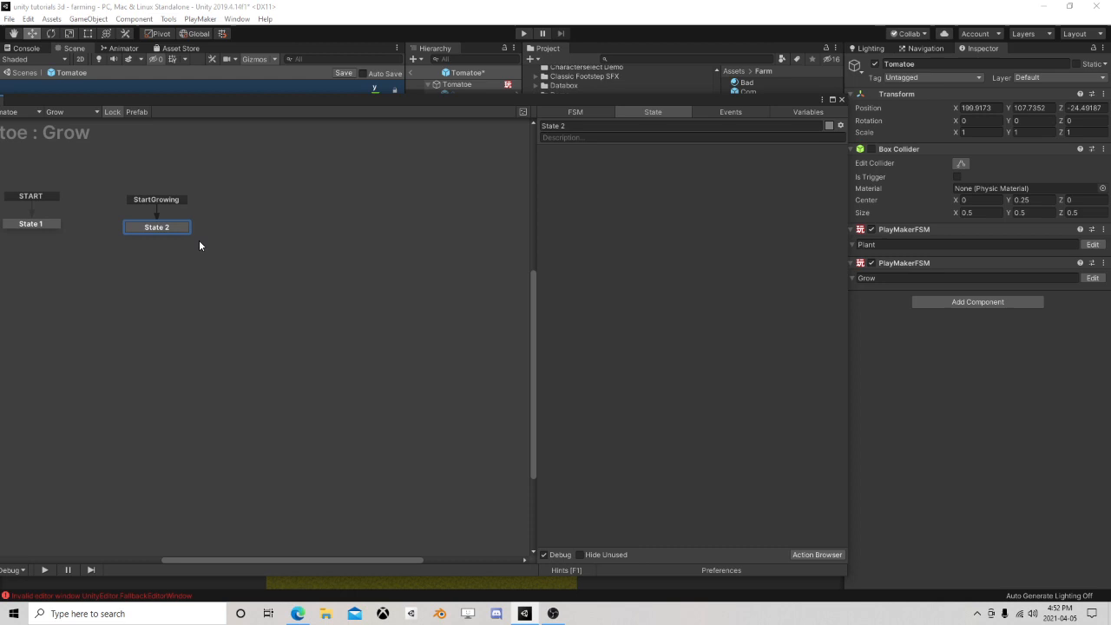
{"action": "left_click", "coordinate": [820, 554]}
{"action": "type", "text": "wa"}
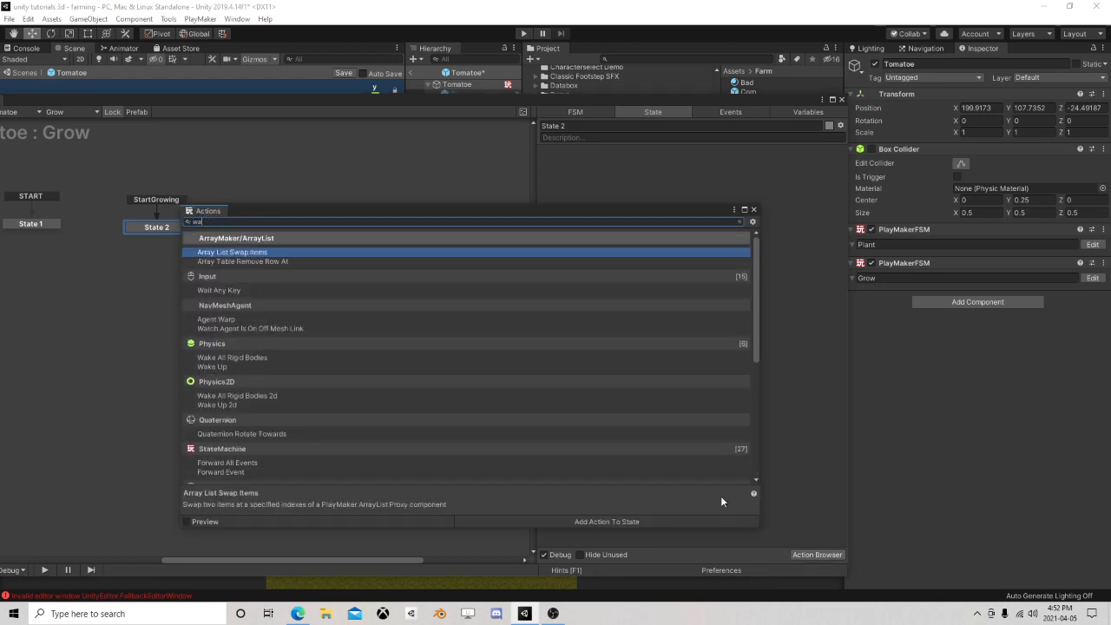
{"action": "type", "text": "it"}
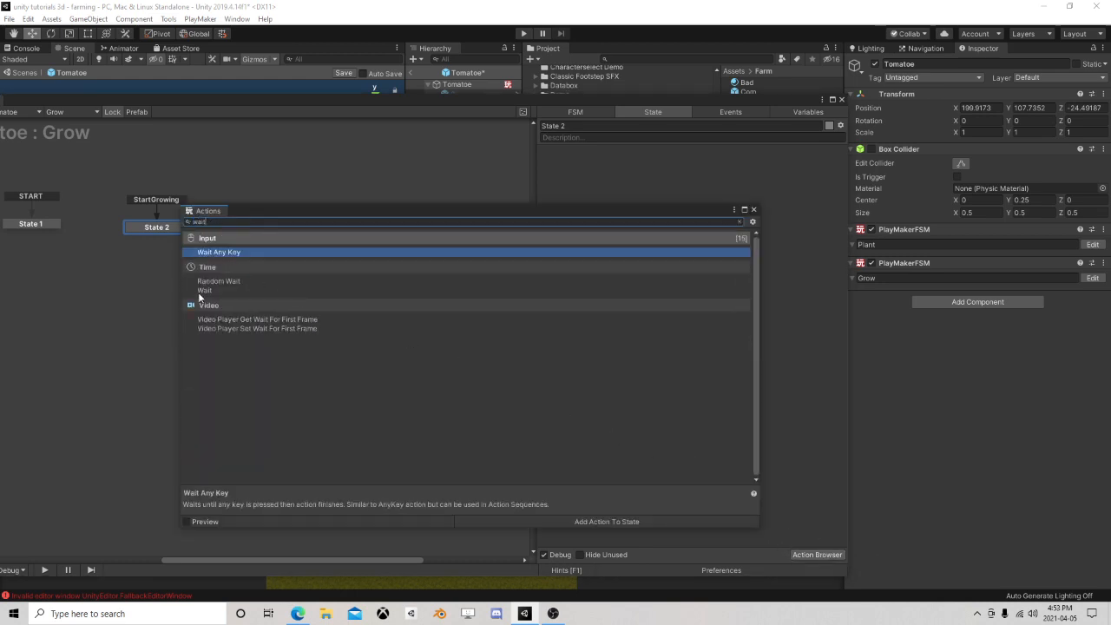
{"action": "left_click", "coordinate": [200, 290]}
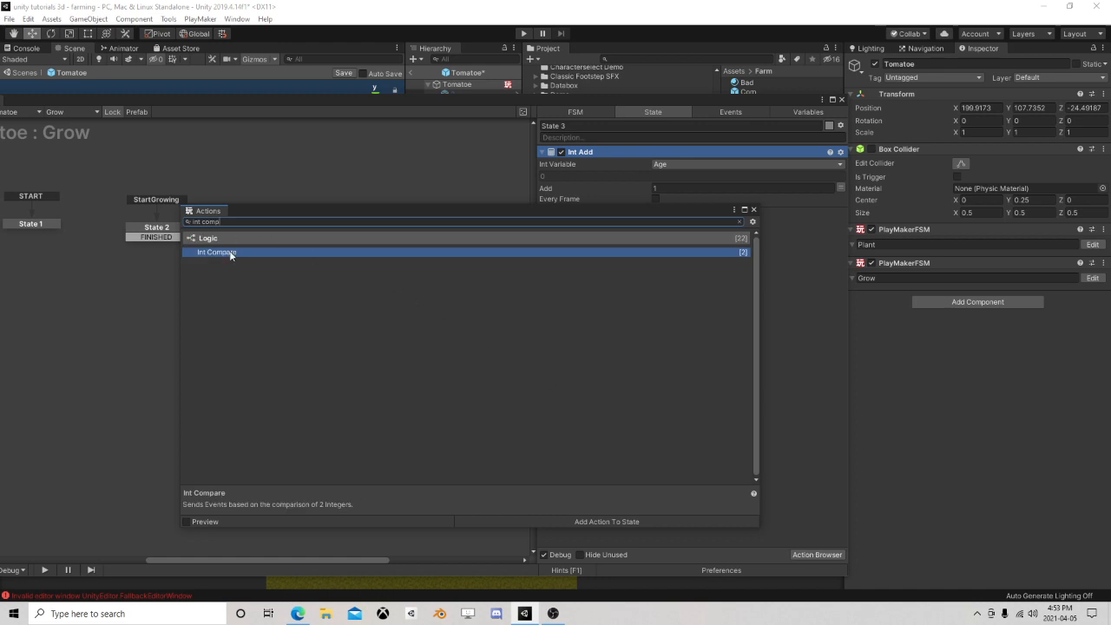
Add an Int Compare action to State 3 of the Grow FSM and place it below Int Add
{"action": "double_click", "coordinate": [217, 252]}
{"action": "left_click", "coordinate": [754, 211]}
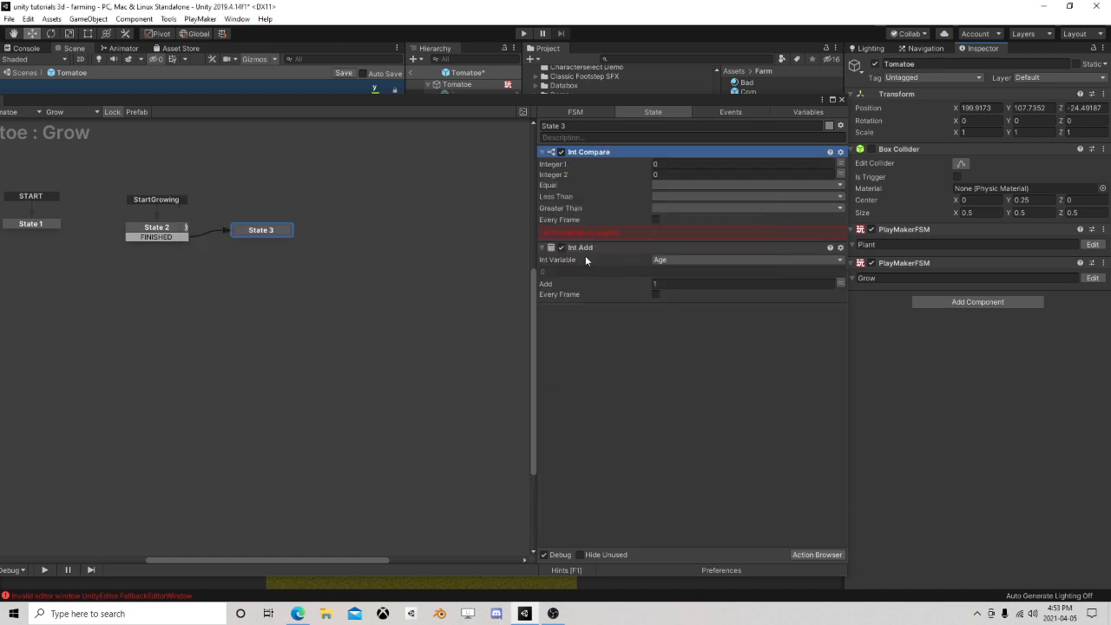
{"action": "left_click_drag", "start_coordinate": [670, 165], "coordinate": [638, 341]}
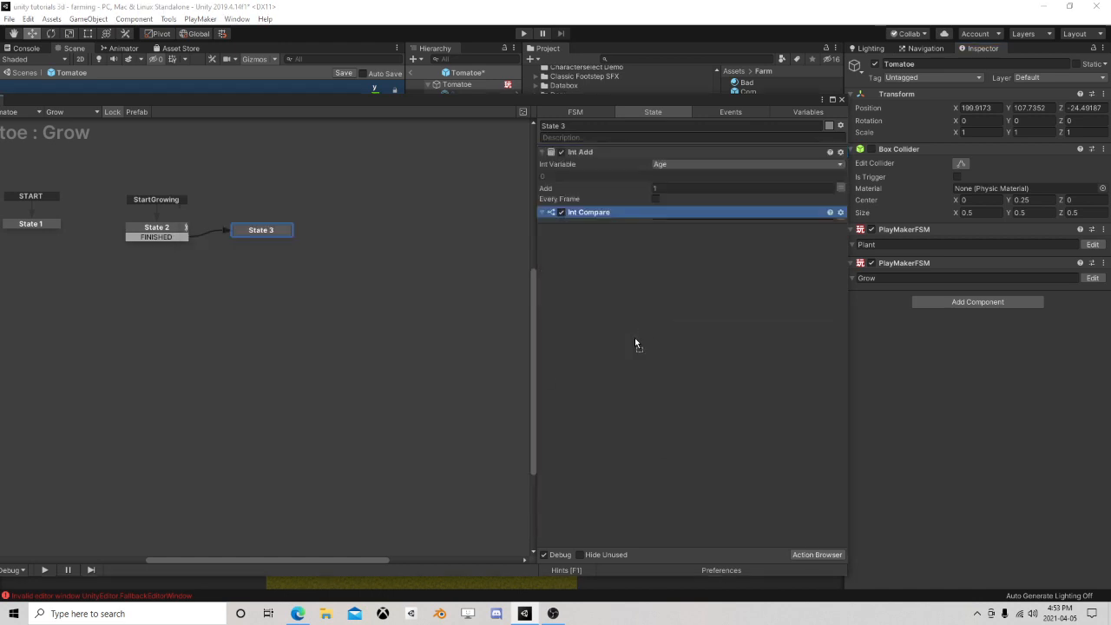
Set State 3's Int Compare actions to compare Age with 3 for stage2 and with 5 for stage 3
{"action": "left_click", "coordinate": [840, 224]}
{"action": "left_click", "coordinate": [748, 225]}
{"action": "left_click", "coordinate": [738, 249]}
{"action": "left_click", "coordinate": [748, 249]}
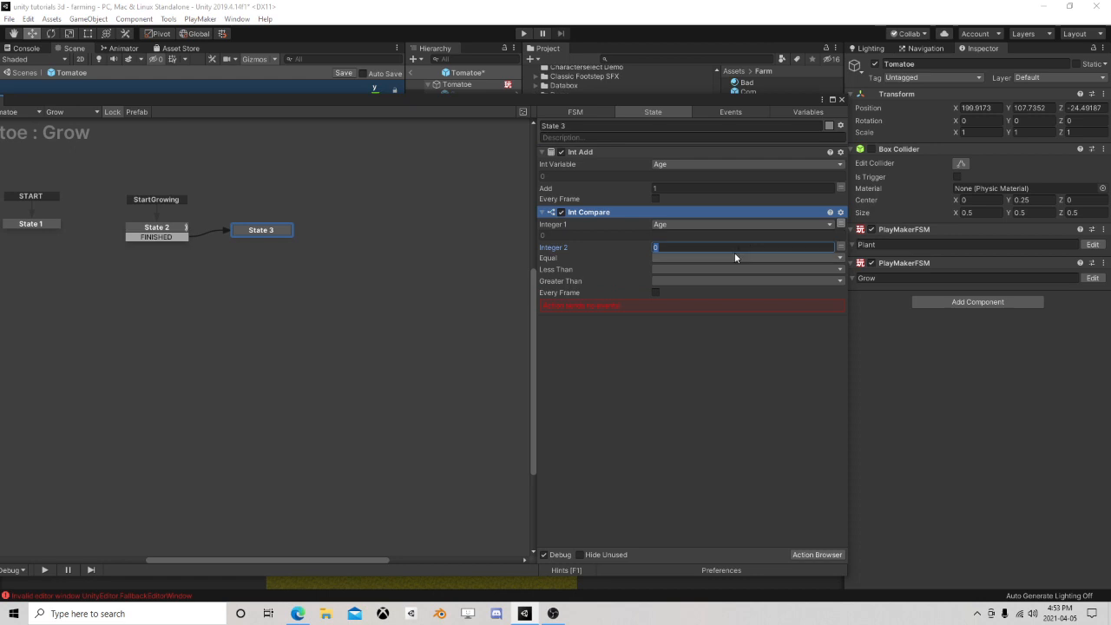
{"action": "type", "text": "5"}
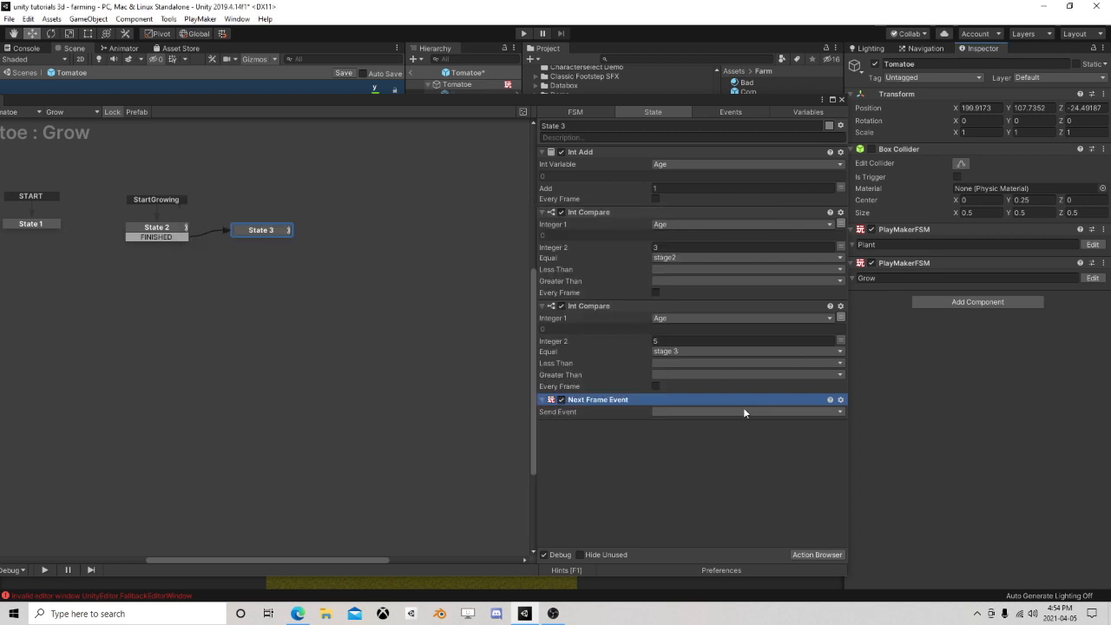
Make State 3's Next Frame Event send FINISHED and connect a FINISHED transition from State 3 back to State 2
{"action": "left_click", "coordinate": [743, 410]}
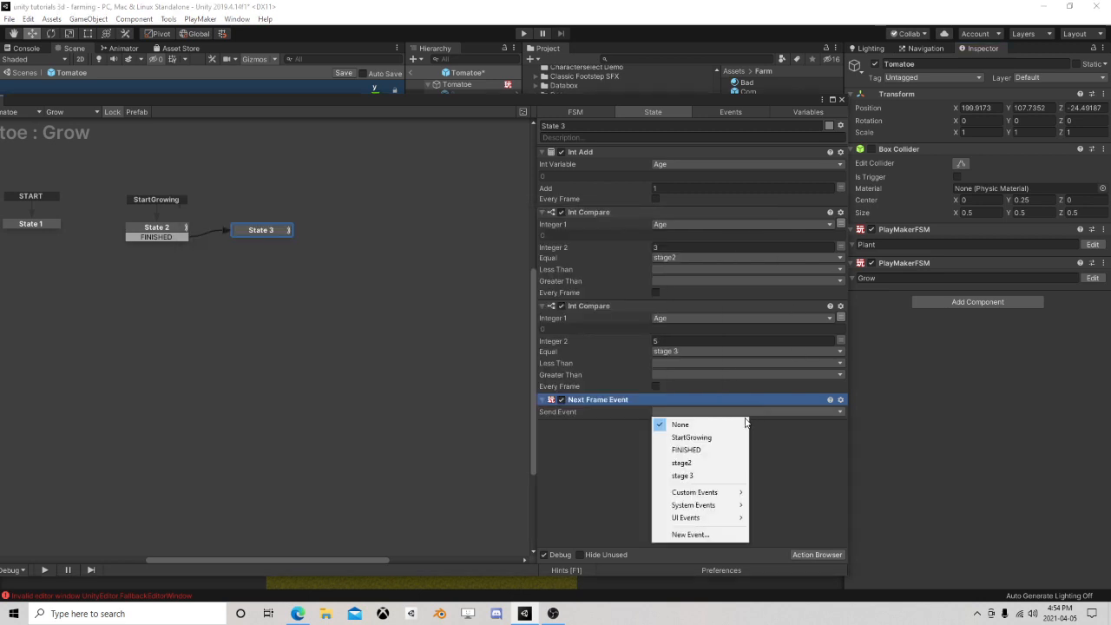
{"action": "left_click", "coordinate": [706, 451]}
{"action": "right_click", "coordinate": [256, 230]}
{"action": "mouse_move", "coordinate": [287, 236]}
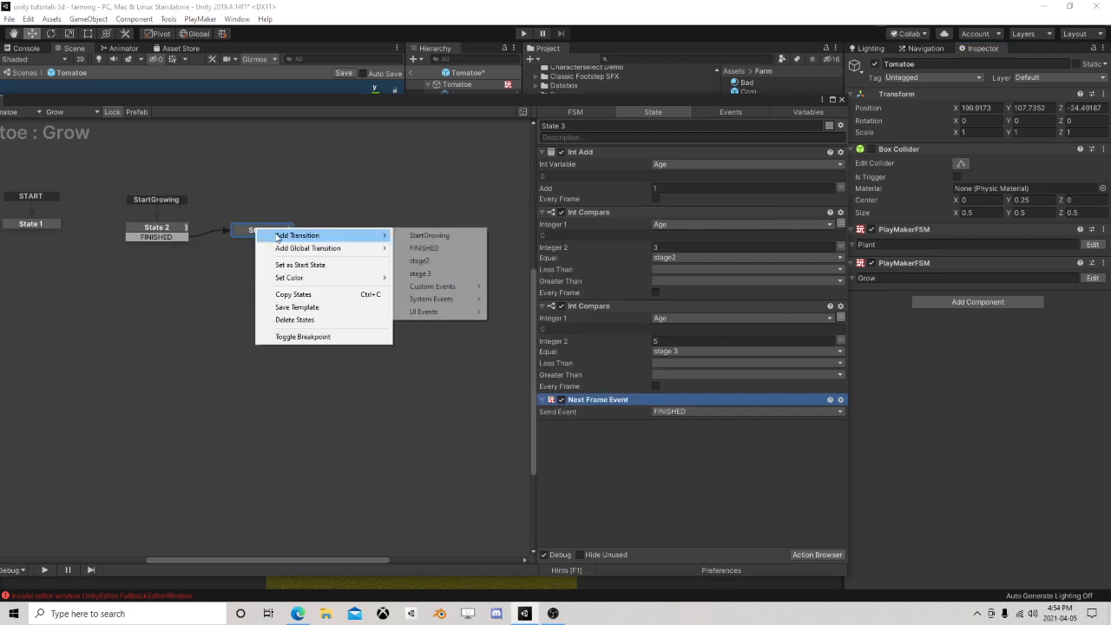
{"action": "left_click", "coordinate": [425, 248]}
{"action": "left_click_drag", "start_coordinate": [233, 238], "coordinate": [163, 237]}
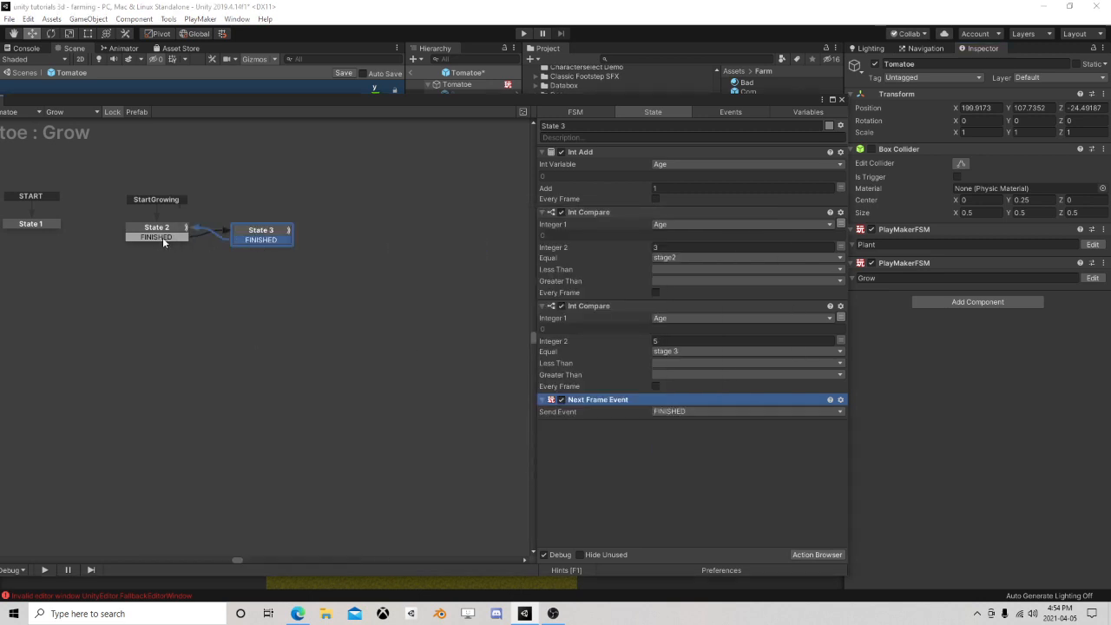
Add stage2 and stage 3 transitions to State 3 of the Grow FSM
{"action": "left_click_drag", "start_coordinate": [280, 236], "coordinate": [298, 236]}
{"action": "right_click", "coordinate": [294, 233]}
{"action": "mouse_move", "coordinate": [324, 239]}
{"action": "left_click", "coordinate": [447, 264]}
{"action": "right_click", "coordinate": [292, 233]}
{"action": "left_click", "coordinate": [443, 277]}
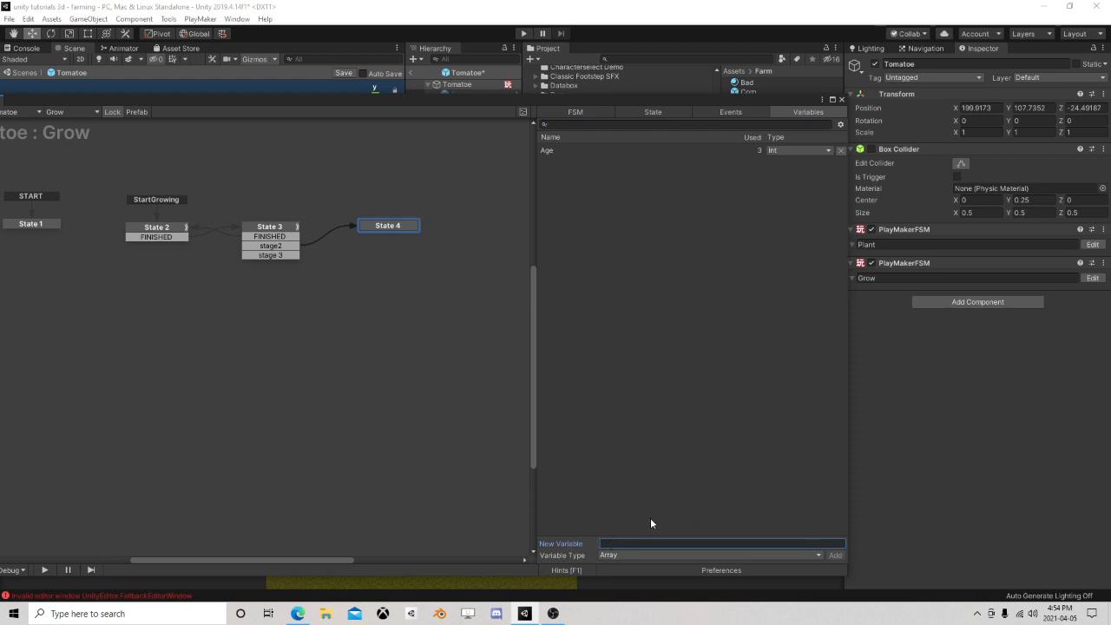
Create an array variable named Levels in the Grow FSM with the array type GameObject
{"action": "type", "text": "Levels"}
{"action": "key", "text": "Return"}
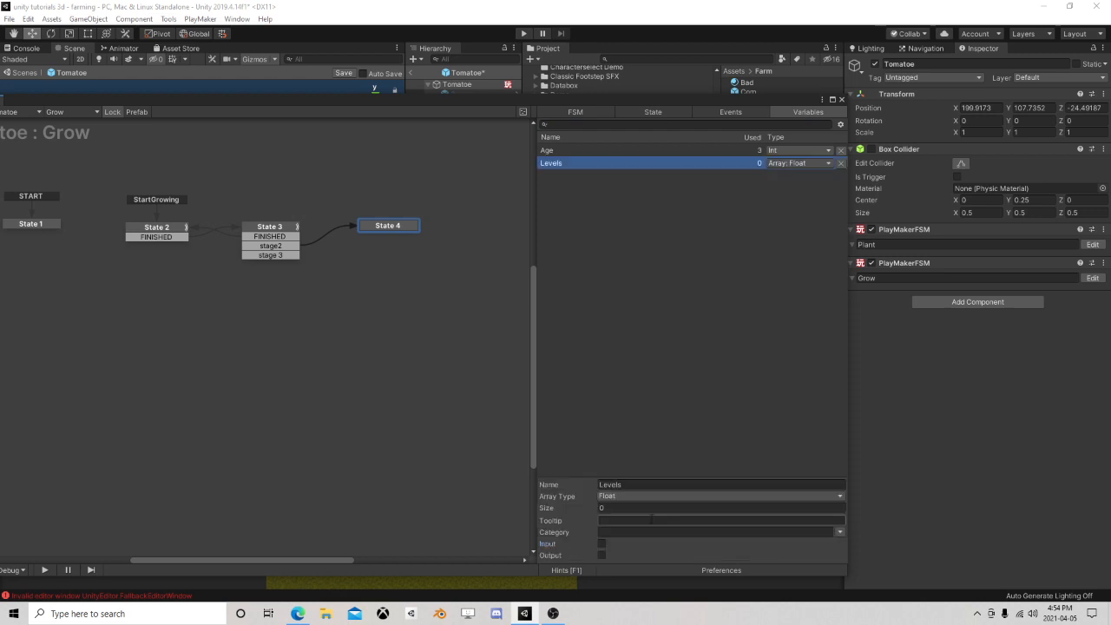
{"action": "left_click", "coordinate": [628, 495]}
{"action": "left_click", "coordinate": [660, 322]}
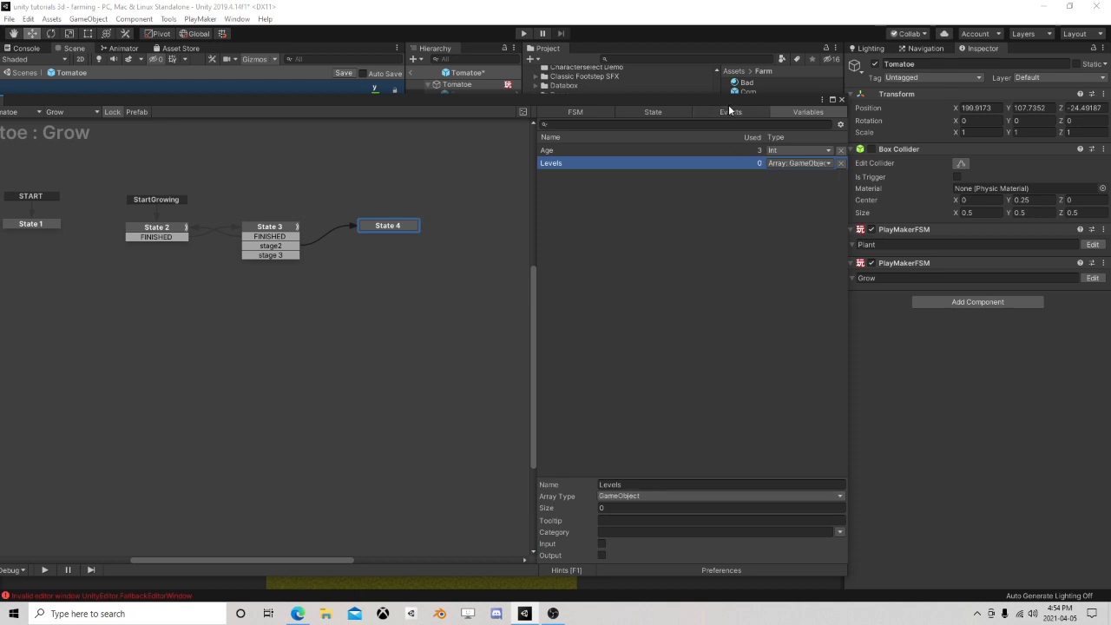
{"action": "left_click_drag", "start_coordinate": [728, 105], "coordinate": [794, 59]}
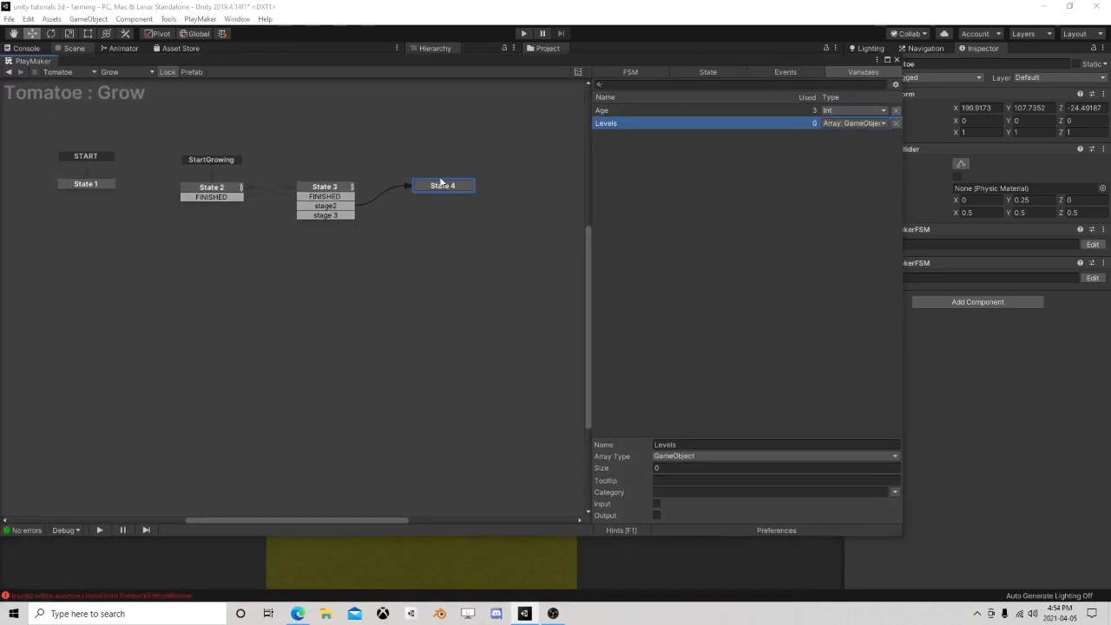
Add an Activate Solo action to State 4 of the Grow FSM
{"action": "left_click", "coordinate": [708, 72]}
{"action": "left_click", "coordinate": [871, 515]}
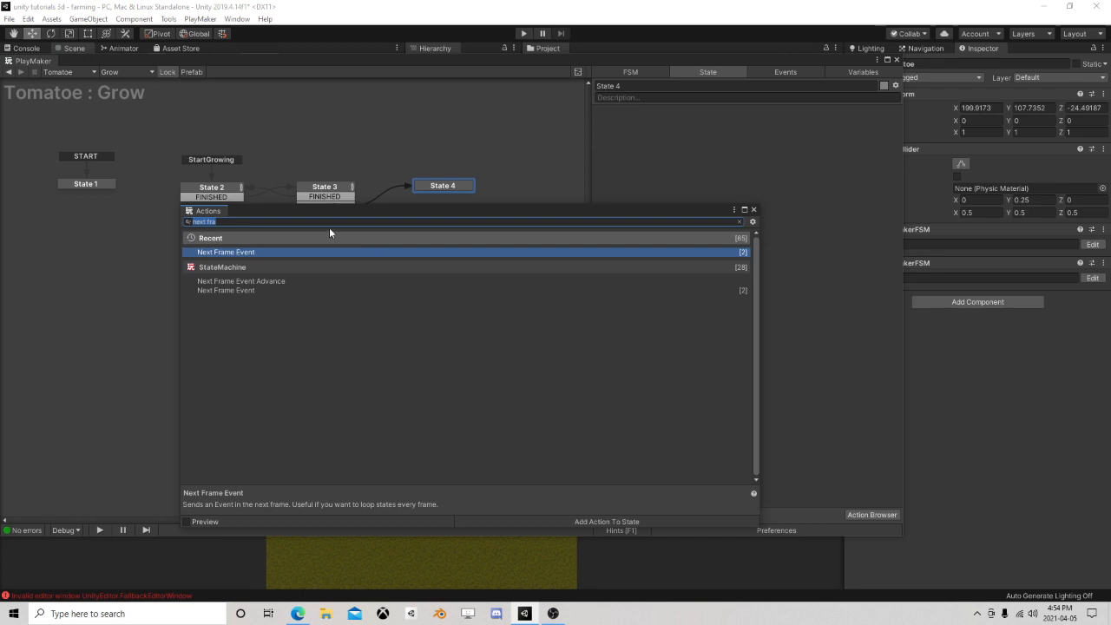
{"action": "type", "text": "acti"}
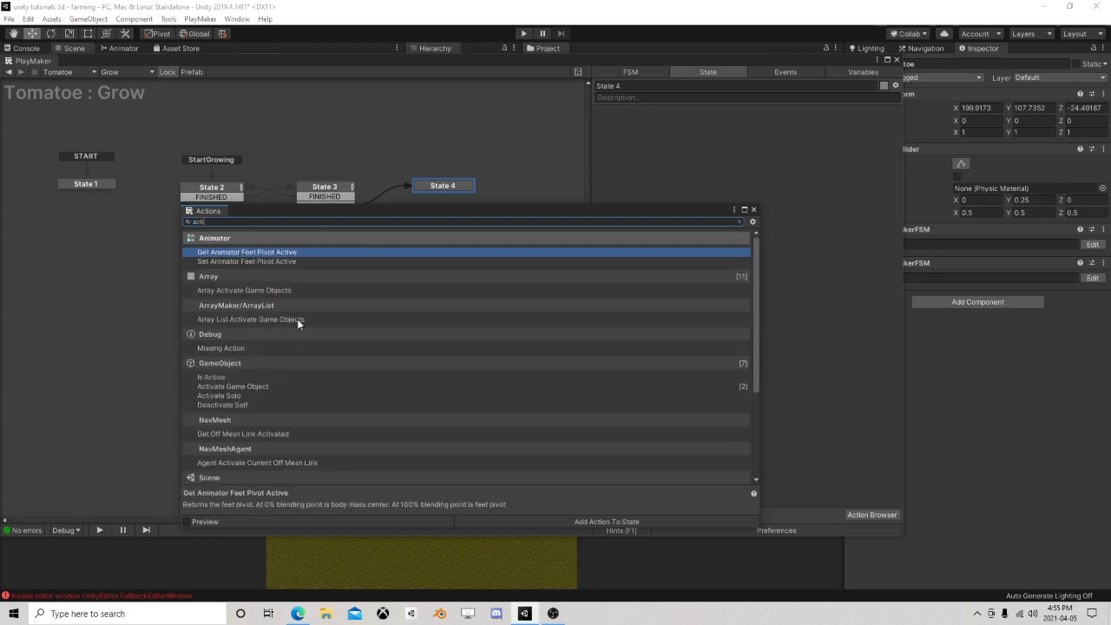
{"action": "type", "text": "va"}
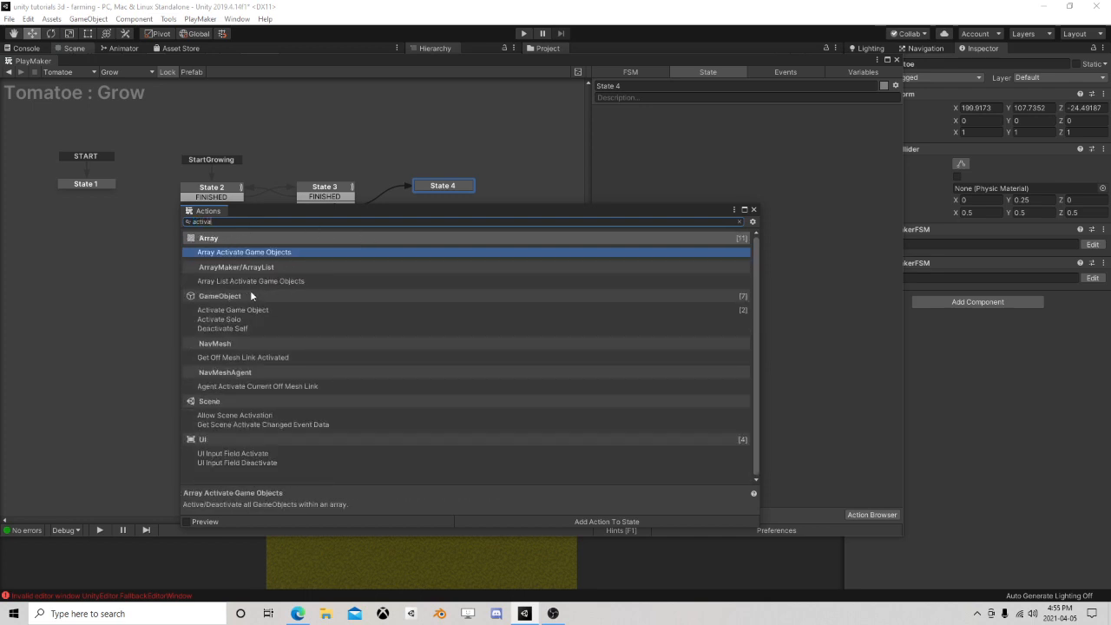
{"action": "double_click", "coordinate": [232, 319]}
Make State 4's Activate Solo target the specified child object 1, keeping Allow Reactivate enabled
{"action": "left_click", "coordinate": [803, 124]}
{"action": "left_click", "coordinate": [763, 150]}
{"action": "left_click_drag", "start_coordinate": [752, 62], "coordinate": [654, 138]}
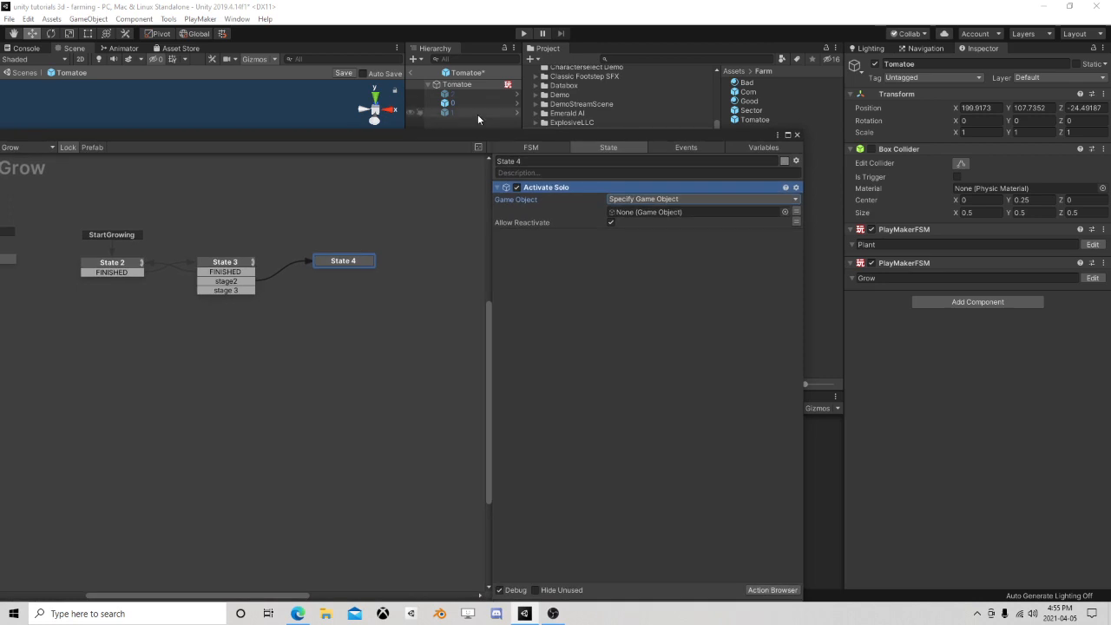
{"action": "left_click_drag", "start_coordinate": [477, 114], "coordinate": [630, 217]}
{"action": "left_click", "coordinate": [613, 224]}
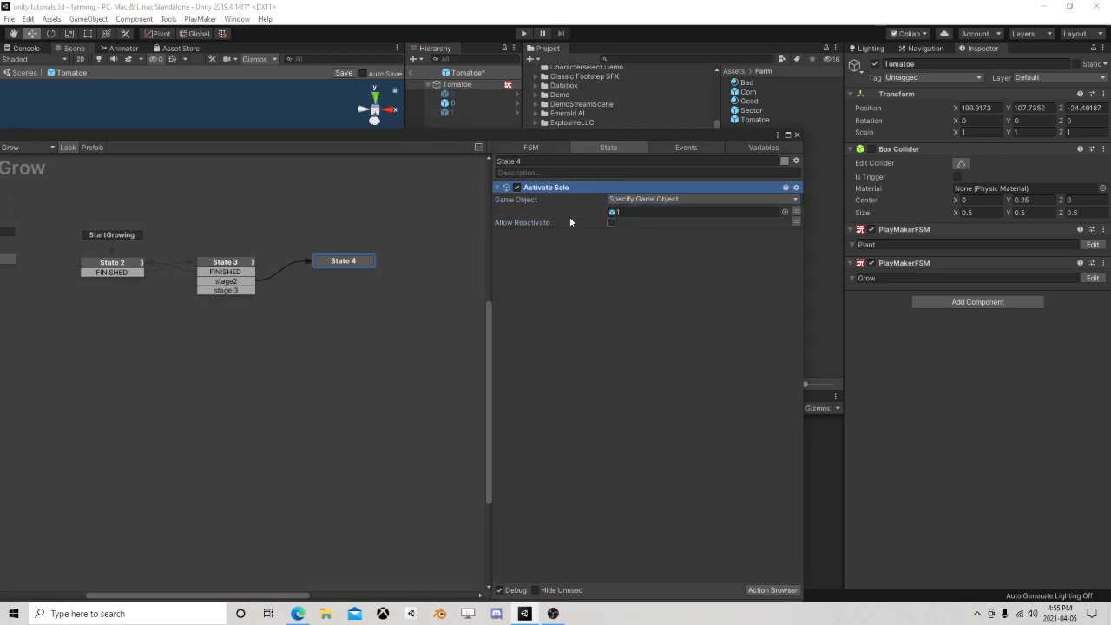
{"action": "left_click", "coordinate": [610, 222]}
Give State 4 a FINISHED transition to State 2 and copy it as State 5, reached from State 3's stage 3 transition
{"action": "right_click", "coordinate": [350, 262]}
{"action": "left_click", "coordinate": [396, 329]}
{"action": "right_click", "coordinate": [320, 289]}
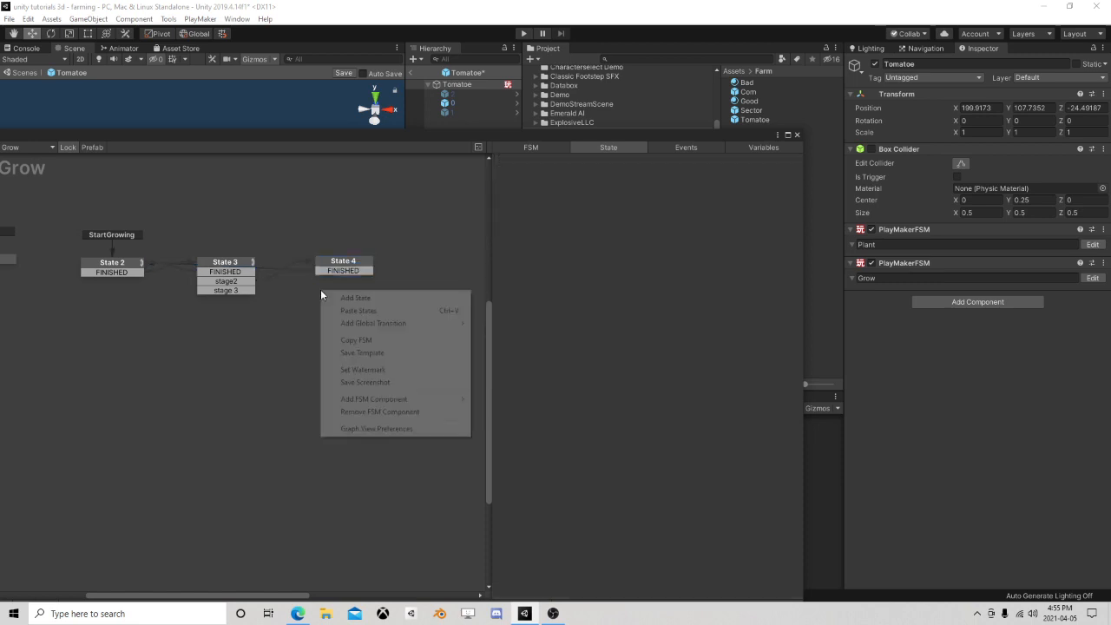
{"action": "left_click", "coordinate": [358, 310]}
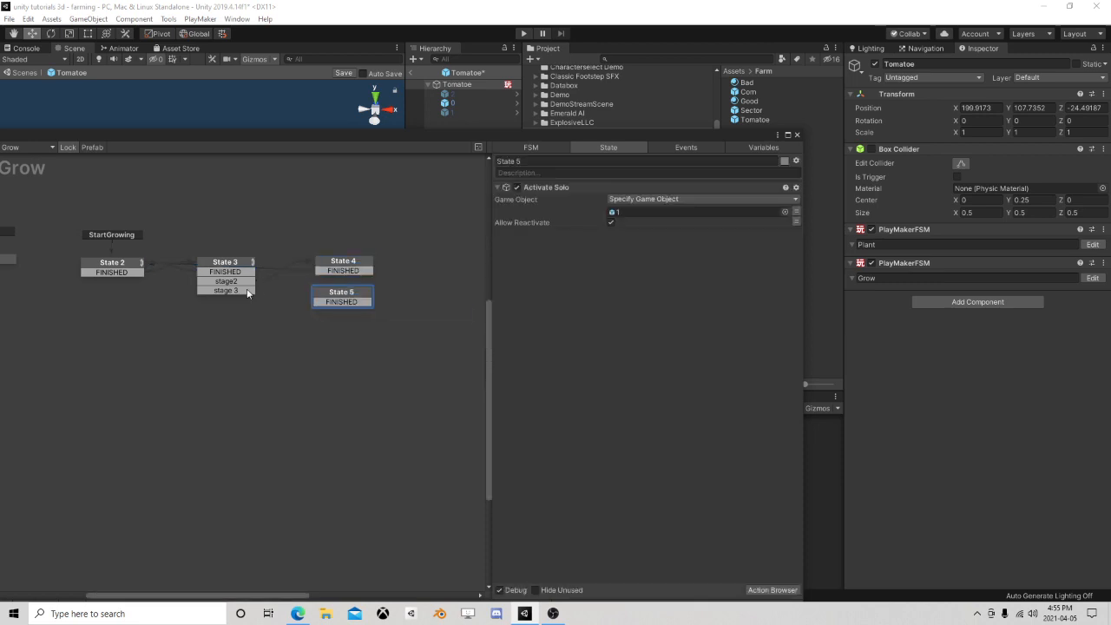
{"action": "left_click_drag", "start_coordinate": [246, 292], "coordinate": [203, 277]}
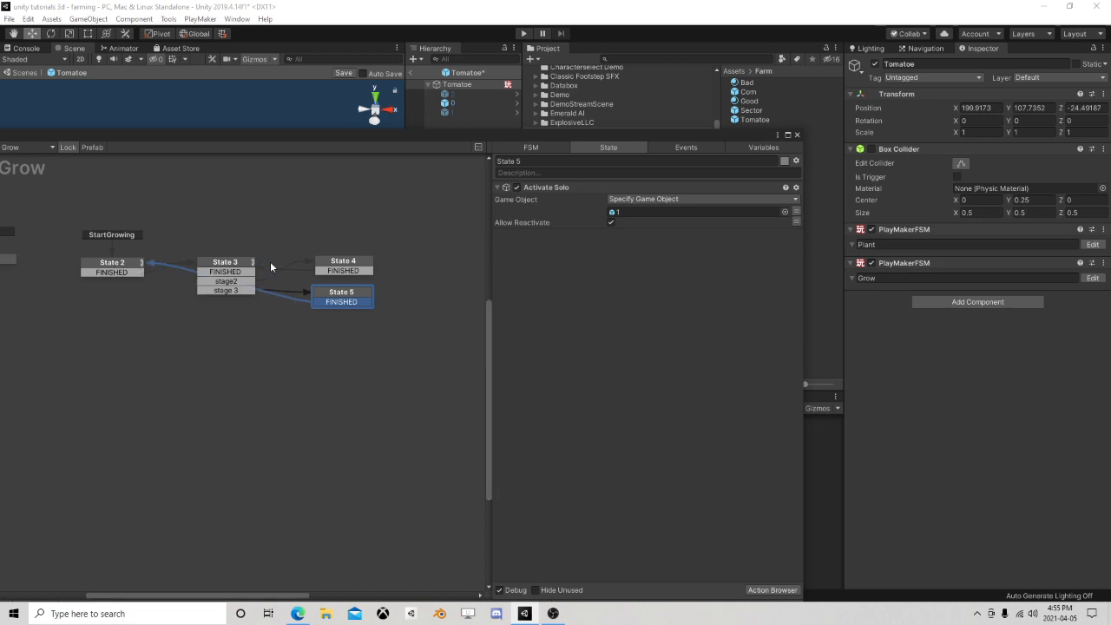
Set State 5's Activate Solo target to child object 2 and give State 1 an Activate Solo action targeting object 0
{"action": "left_click", "coordinate": [346, 293]}
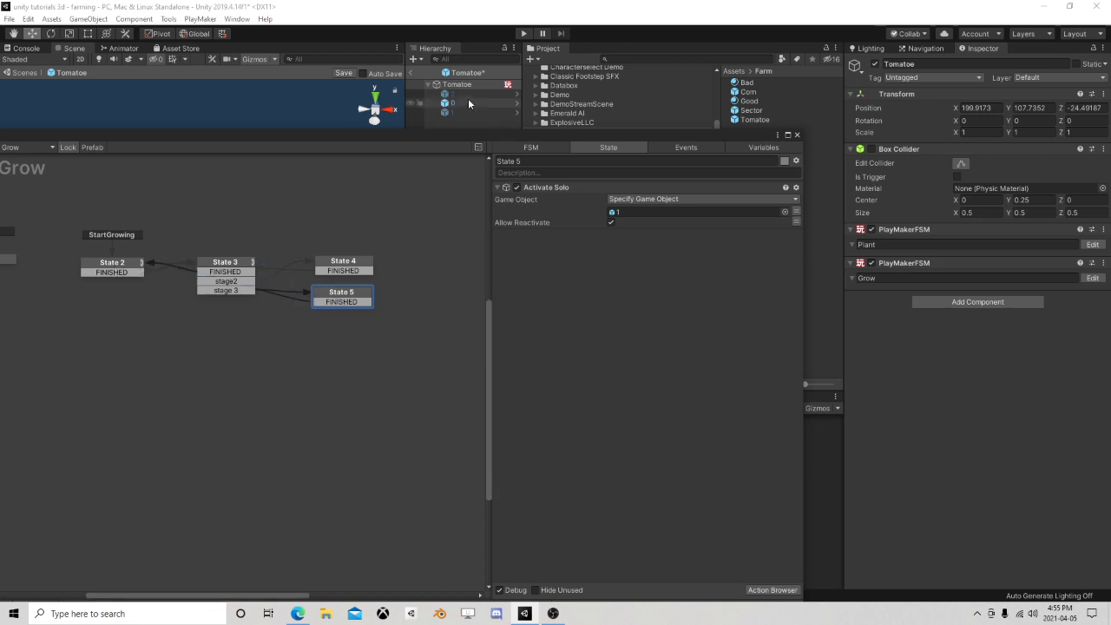
{"action": "left_click_drag", "start_coordinate": [468, 101], "coordinate": [660, 213]}
{"action": "middle_click_drag", "start_coordinate": [130, 326], "coordinate": [267, 335]}
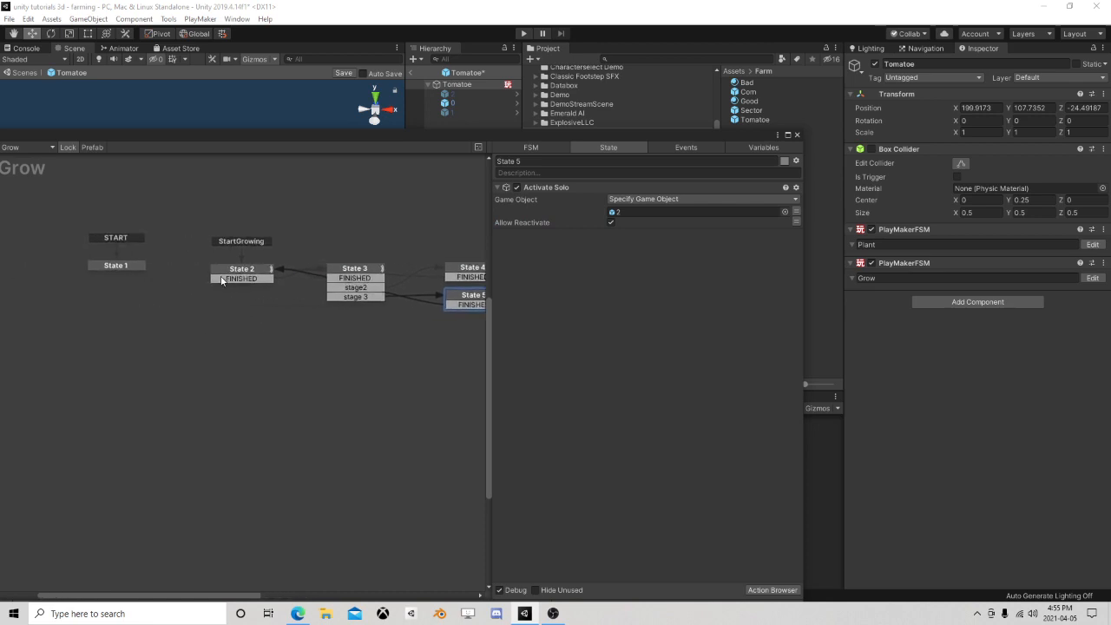
{"action": "left_click", "coordinate": [124, 265]}
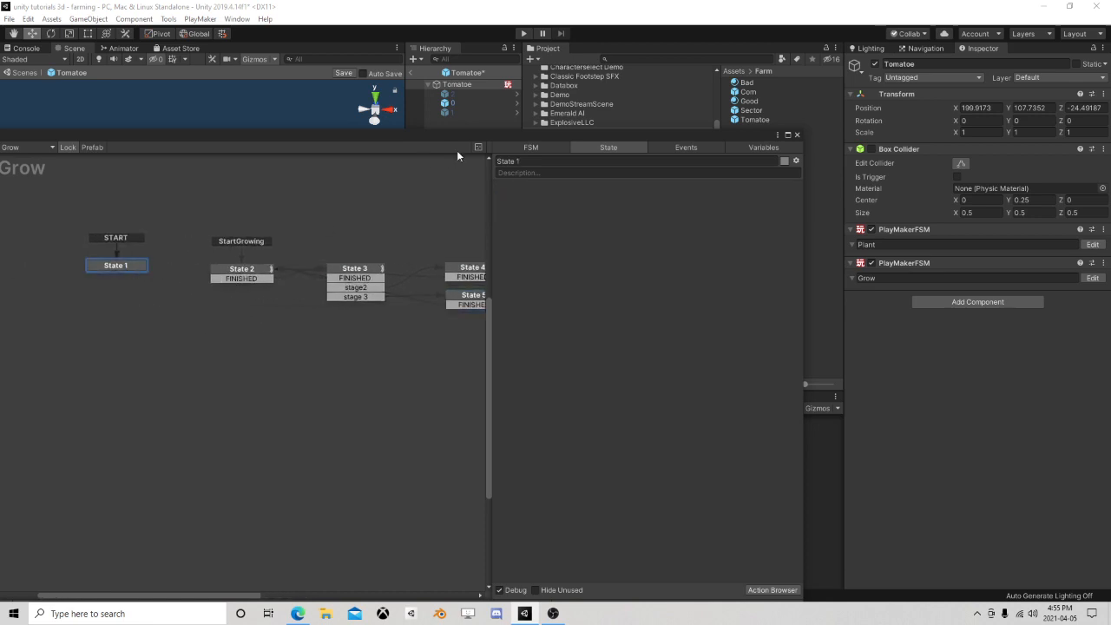
{"action": "middle_click_drag", "start_coordinate": [455, 273], "coordinate": [504, 286]}
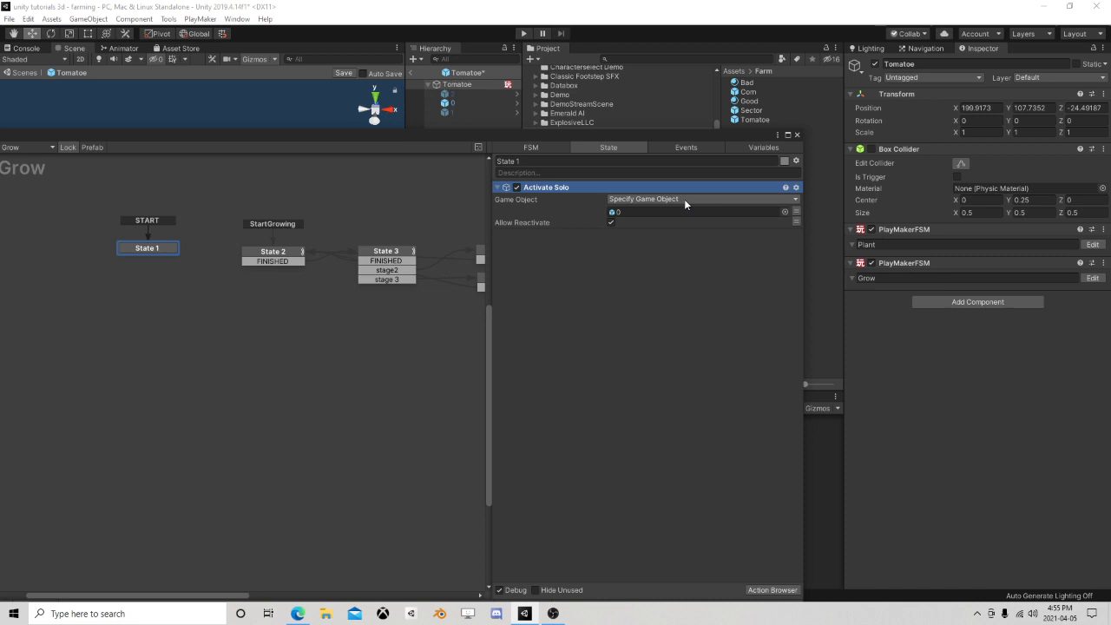
{"action": "left_click", "coordinate": [291, 252]}
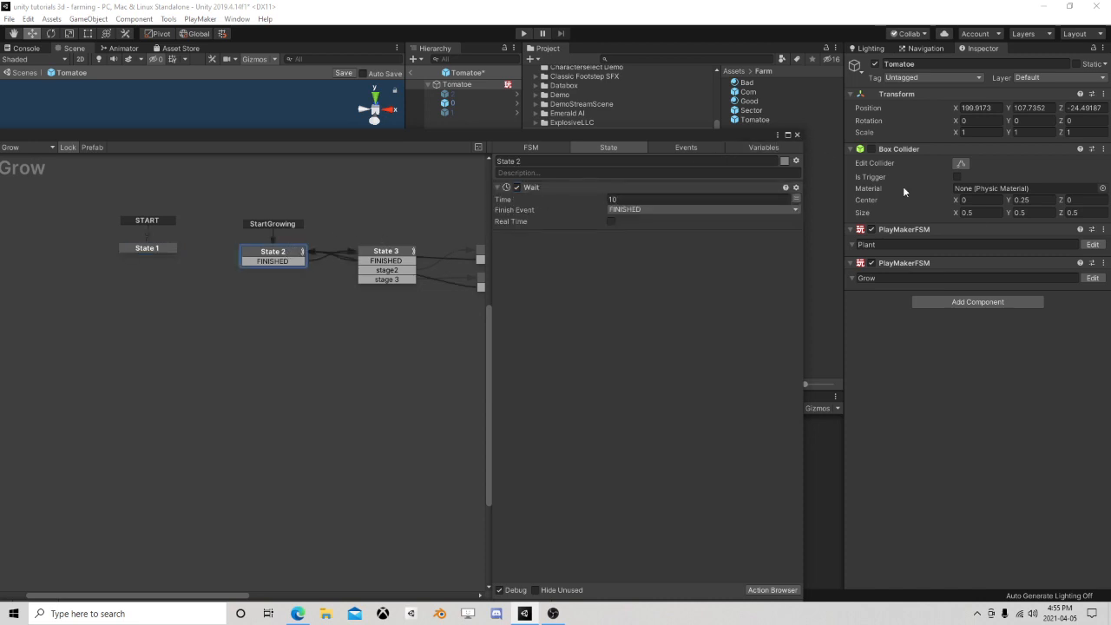
{"action": "left_click", "coordinate": [1088, 246]}
{"action": "left_click", "coordinate": [1092, 278]}
{"action": "left_click", "coordinate": [899, 130]}
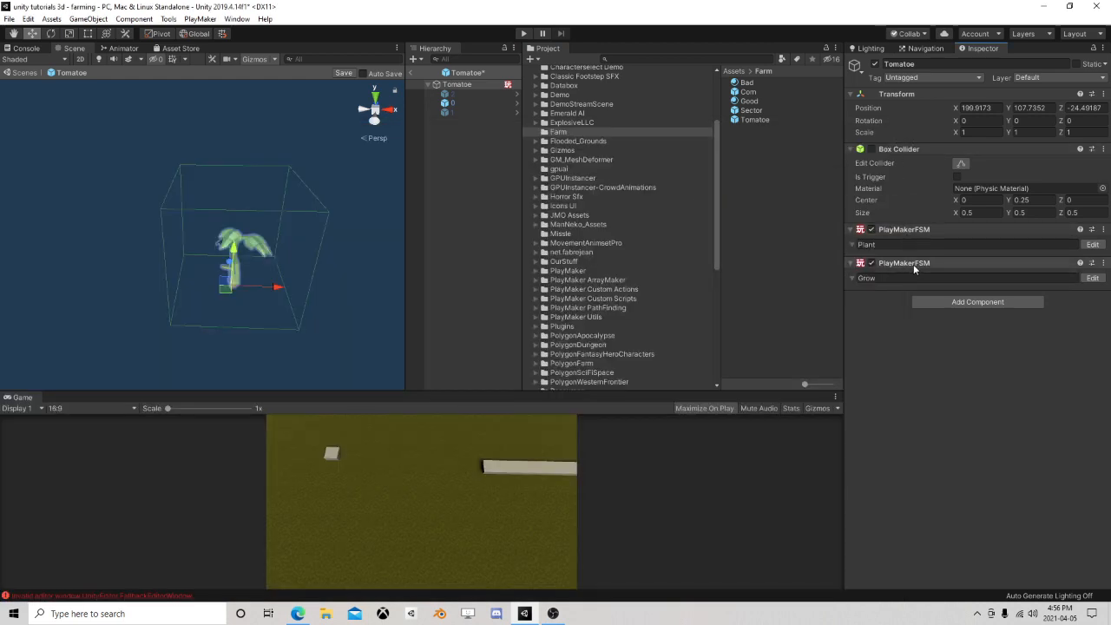
Reopen the Grow FSM and make State 4's Activate Solo target a new variable named stage1
{"action": "left_click", "coordinate": [1092, 278]}
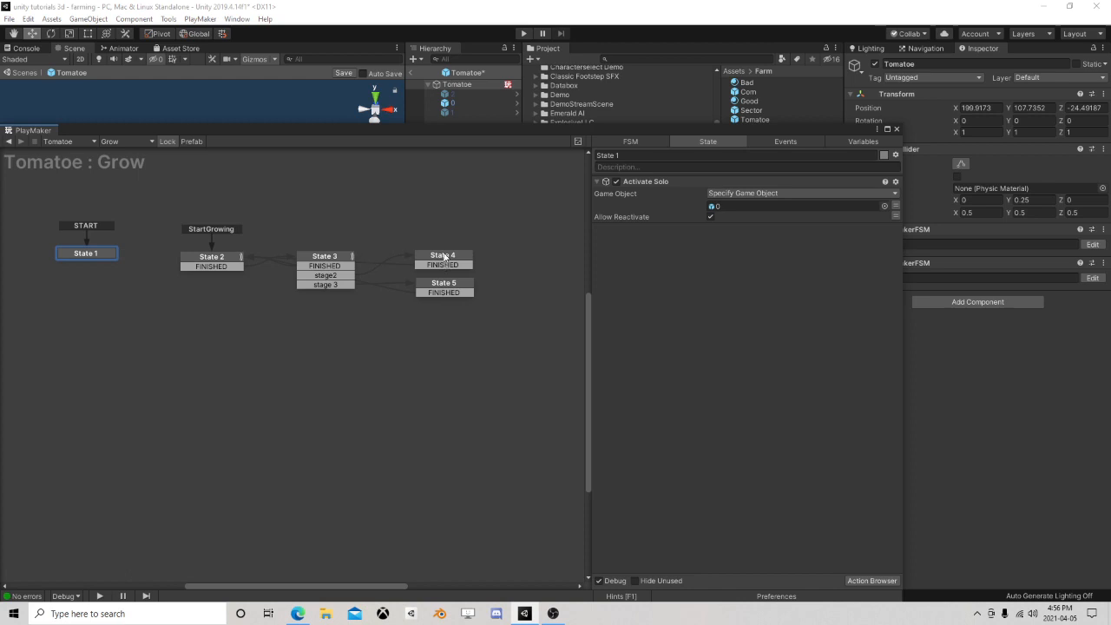
{"action": "left_click", "coordinate": [445, 257]}
{"action": "left_click", "coordinate": [896, 205]}
{"action": "left_click", "coordinate": [807, 207]}
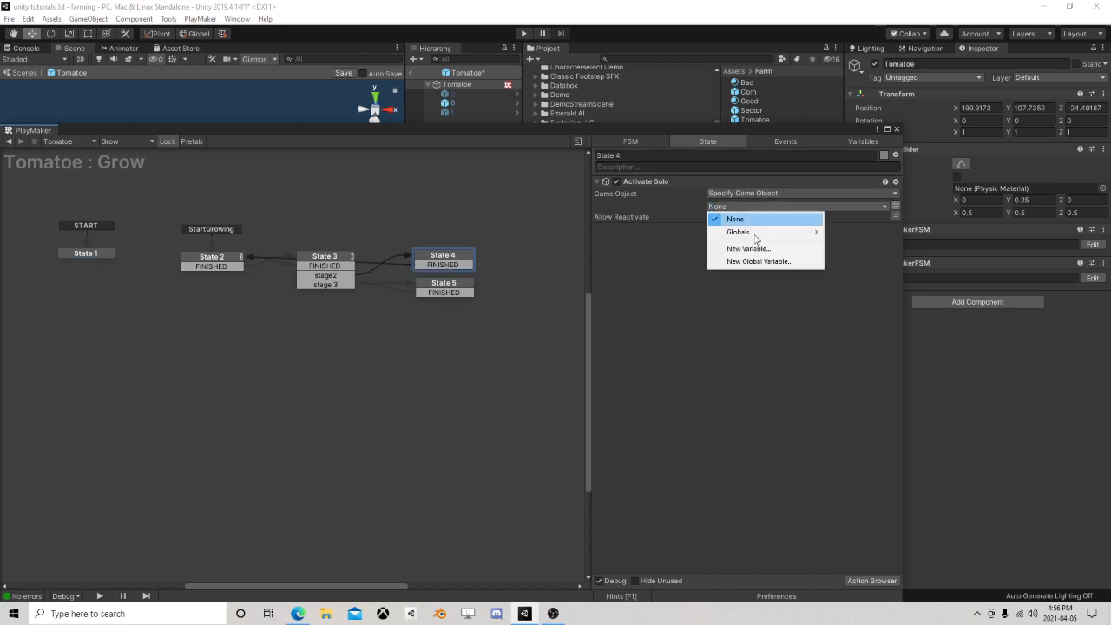
{"action": "left_click", "coordinate": [757, 247]}
{"action": "type", "text": "stage"}
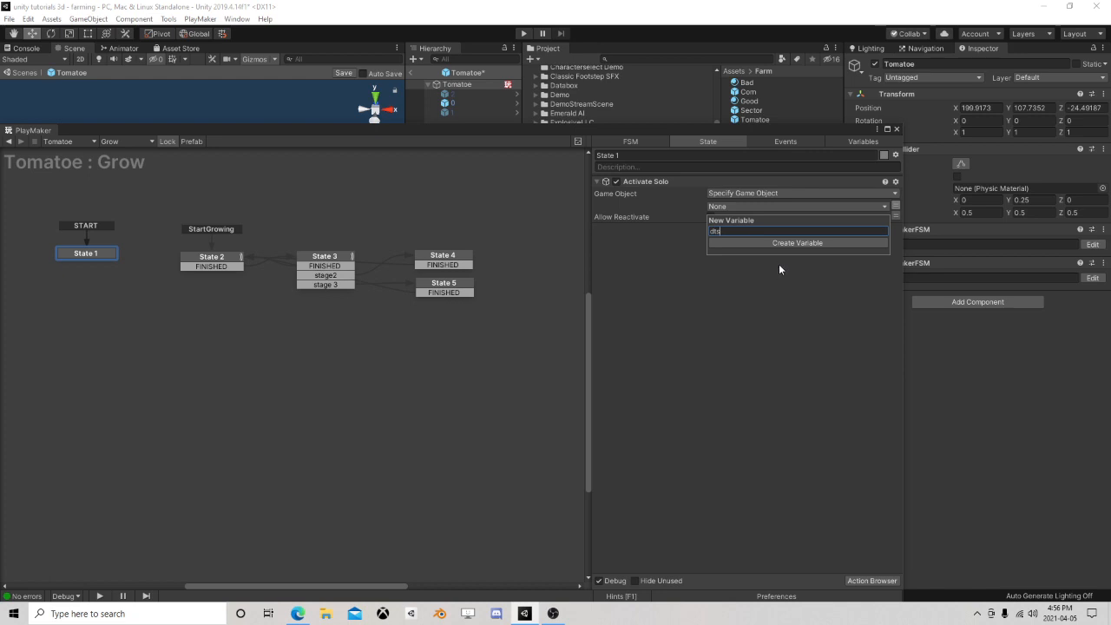
Make State 1's Activate Solo target a new variable named stage0
{"action": "key", "text": "BackSpace"}
{"action": "key", "text": "BackSpace"}
{"action": "key", "text": "BackSpace"}
{"action": "type", "text": "stage0"}
{"action": "left_click", "coordinate": [796, 243]}
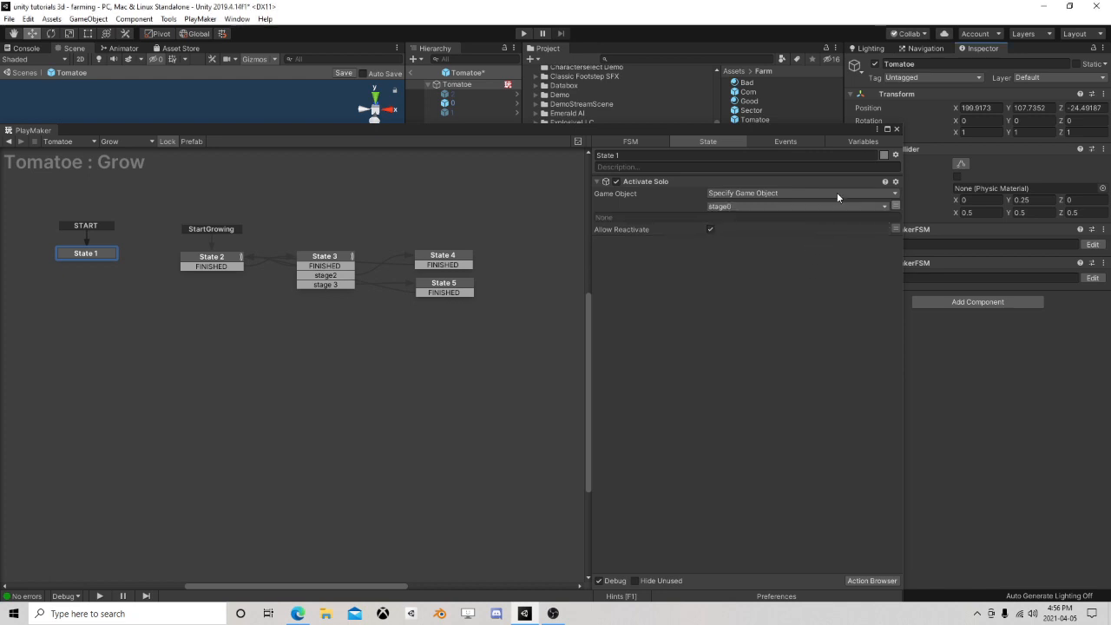
Expose the stage0, stage1 and stage2 variables of the Grow FSM as inputs
{"action": "left_click", "coordinate": [864, 143]}
{"action": "left_click", "coordinate": [607, 192]}
{"action": "left_click", "coordinate": [657, 571]}
{"action": "left_click", "coordinate": [607, 206]}
{"action": "left_click", "coordinate": [657, 571]}
{"action": "left_click", "coordinate": [615, 193]}
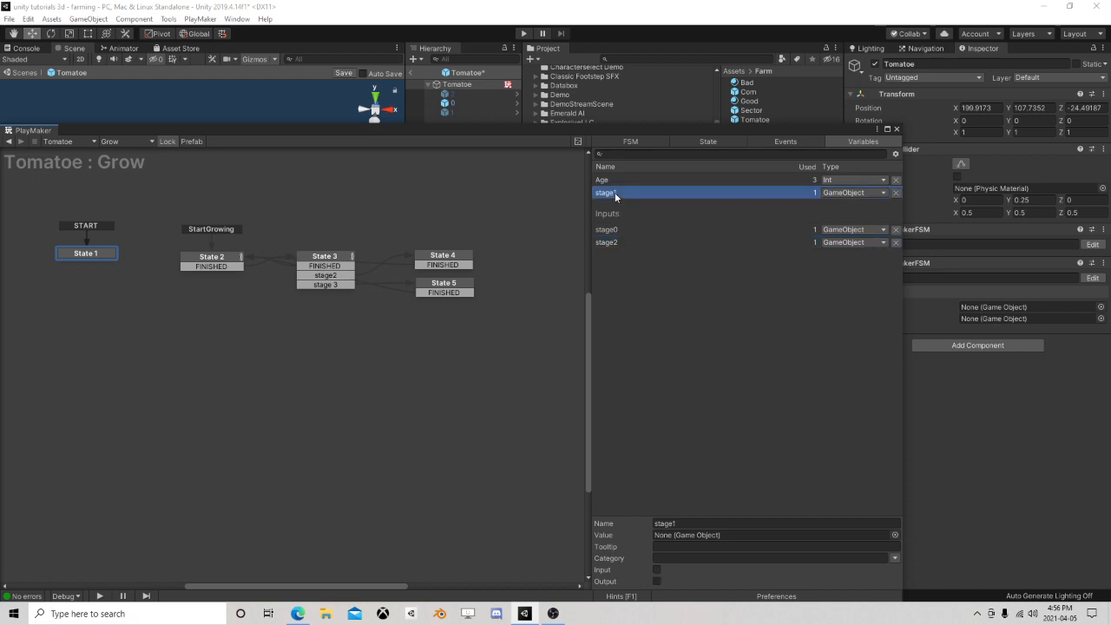
{"action": "left_click", "coordinate": [657, 570]}
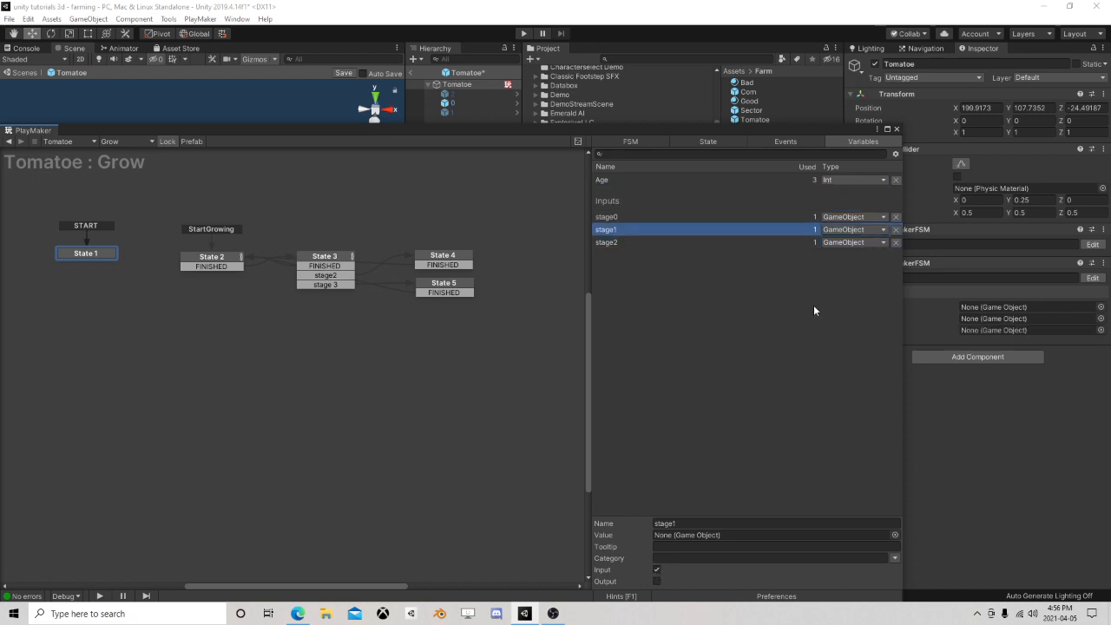
Assign child objects 0, 1 and 2 to the Grow FSM's stage0, stage1 and stage2 inputs and save the Tomatoe prefab
{"action": "left_click", "coordinate": [896, 128]}
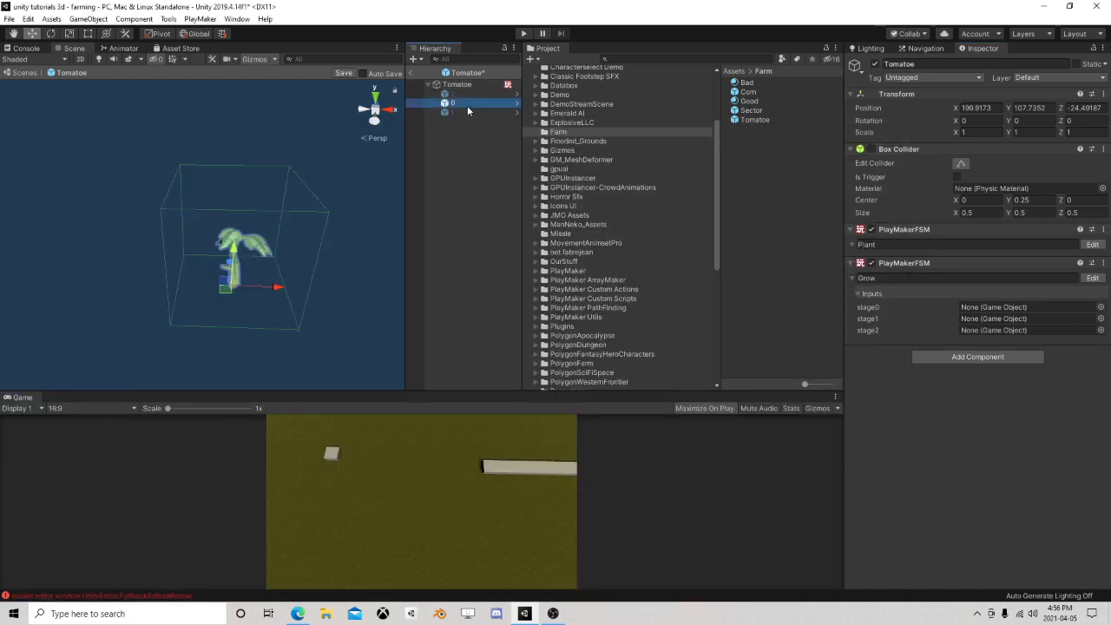
{"action": "left_click_drag", "start_coordinate": [466, 109], "coordinate": [981, 307]}
{"action": "left_click_drag", "start_coordinate": [447, 112], "coordinate": [994, 318]}
{"action": "left_click_drag", "start_coordinate": [447, 92], "coordinate": [994, 330]}
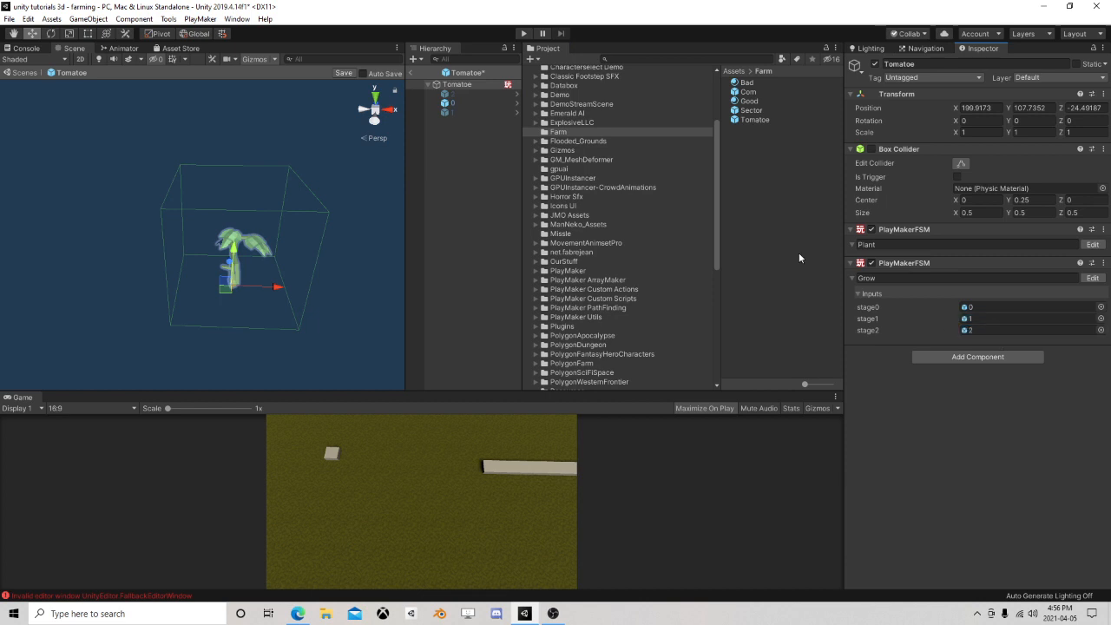
{"action": "left_click", "coordinate": [351, 75]}
Copy the Grow FSM component from Tomatoe to the Corn prefab and assign Corn's own child objects to the stage inputs
{"action": "right_click", "coordinate": [918, 262]}
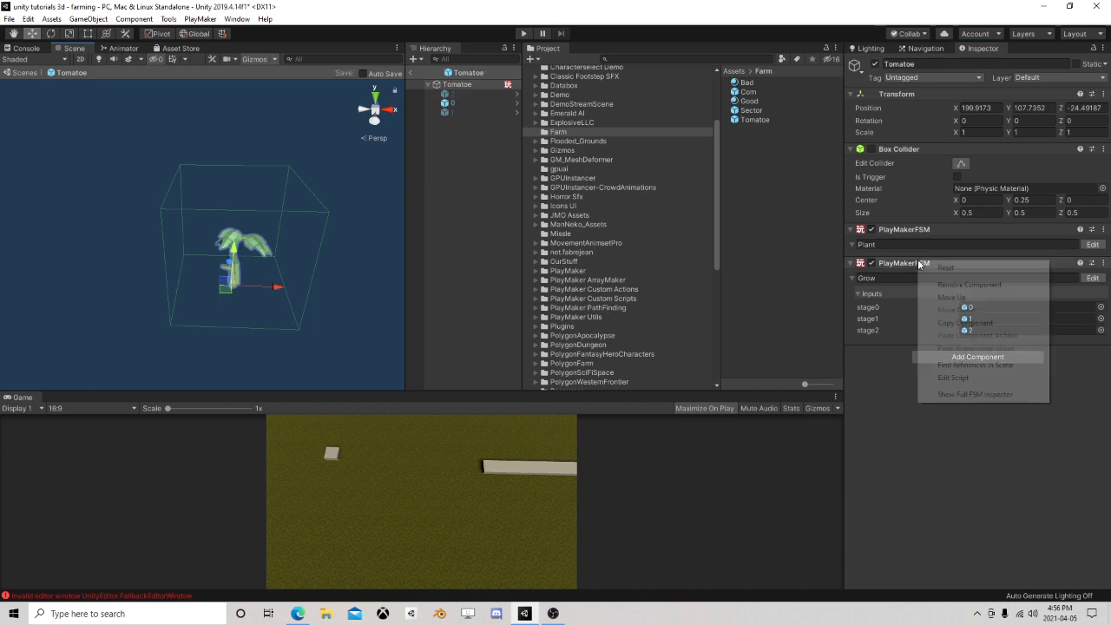
{"action": "left_click", "coordinate": [966, 323]}
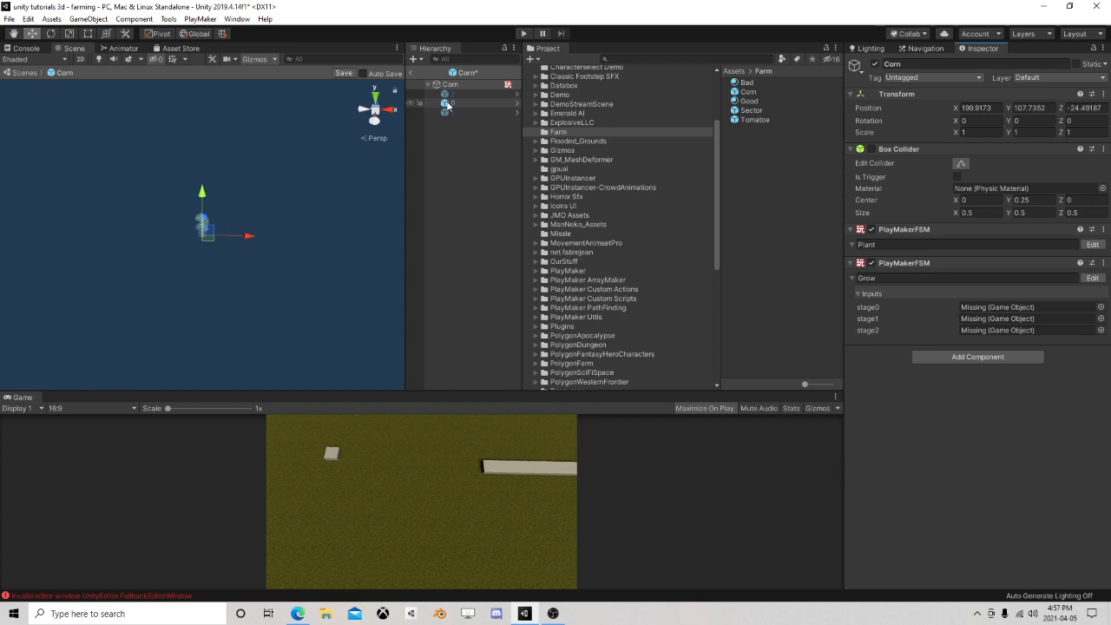
{"action": "left_click_drag", "start_coordinate": [449, 103], "coordinate": [981, 321]}
{"action": "left_click_drag", "start_coordinate": [451, 94], "coordinate": [993, 331]}
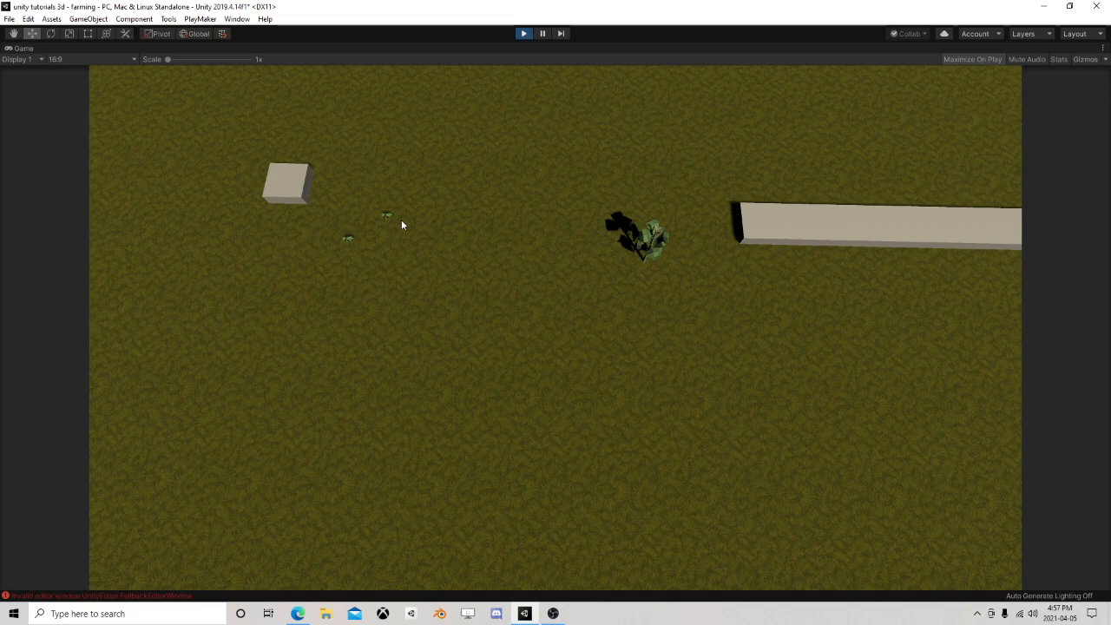
Test planting in the running game by placing four more large plants around the existing one
{"action": "right_click", "coordinate": [688, 314]}
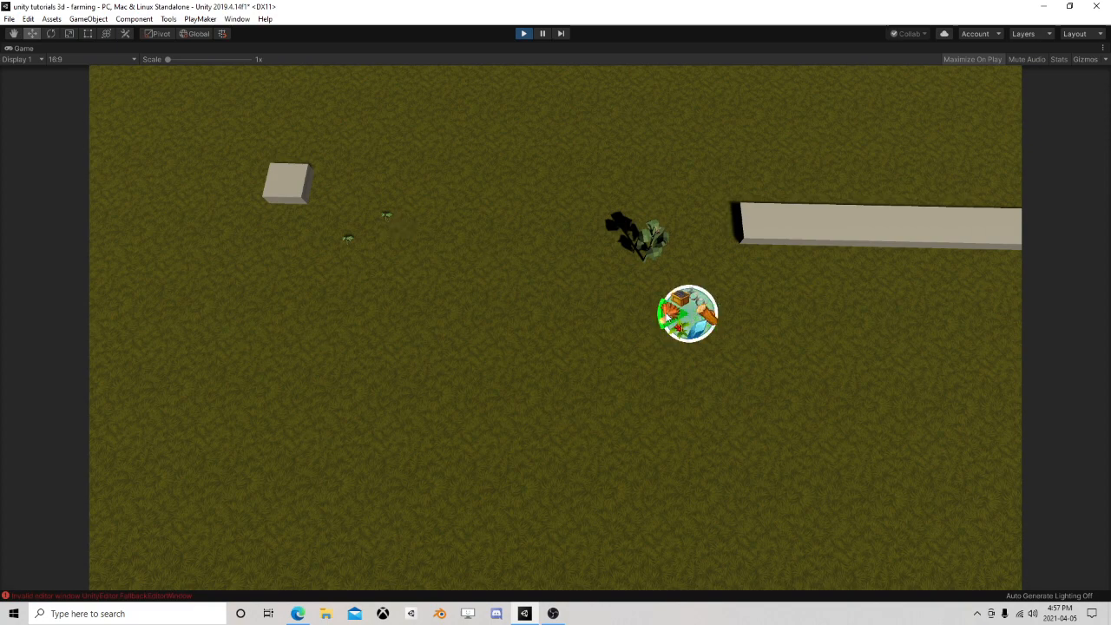
{"action": "left_click", "coordinate": [764, 293]}
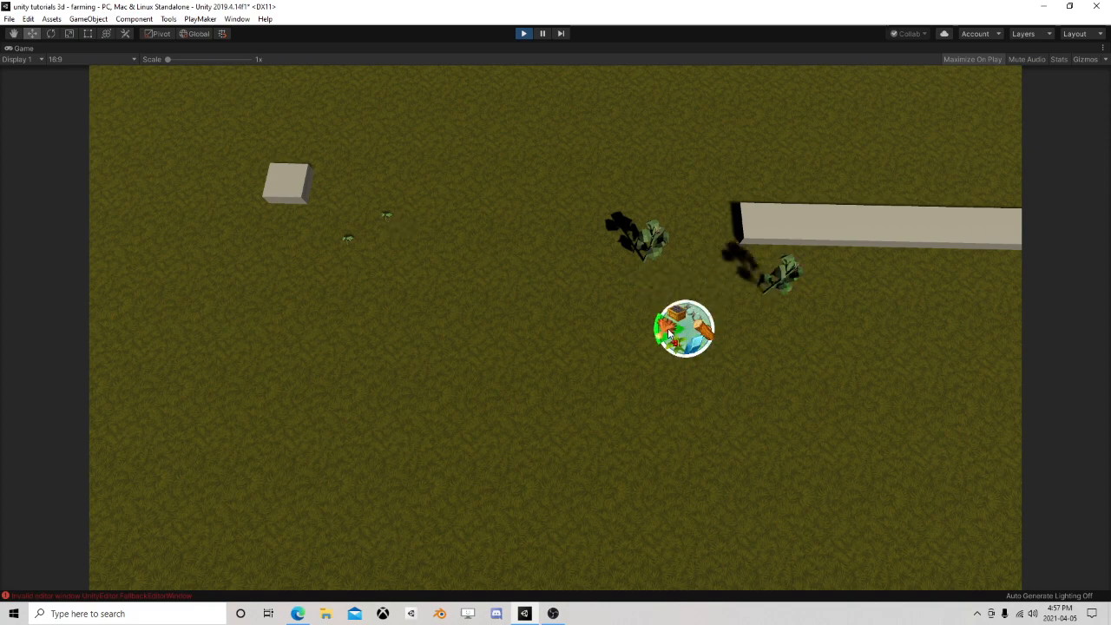
{"action": "left_click", "coordinate": [742, 369]}
{"action": "right_click", "coordinate": [643, 328]}
{"action": "left_click", "coordinate": [634, 176]}
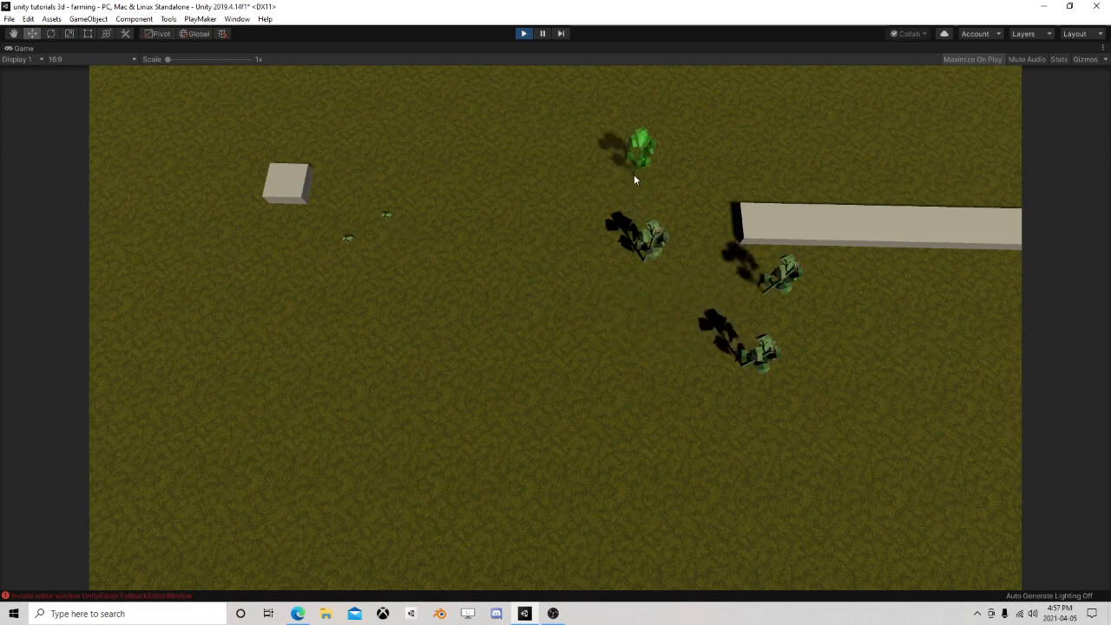
{"action": "right_click", "coordinate": [558, 164]}
{"action": "left_click", "coordinate": [556, 165]}
Place several more small plants around the field in the running game and stop play mode
{"action": "right_click", "coordinate": [408, 159]}
{"action": "left_click", "coordinate": [403, 169]}
{"action": "right_click", "coordinate": [359, 295]}
{"action": "left_click", "coordinate": [354, 305]}
{"action": "right_click", "coordinate": [441, 339]}
{"action": "left_click", "coordinate": [432, 351]}
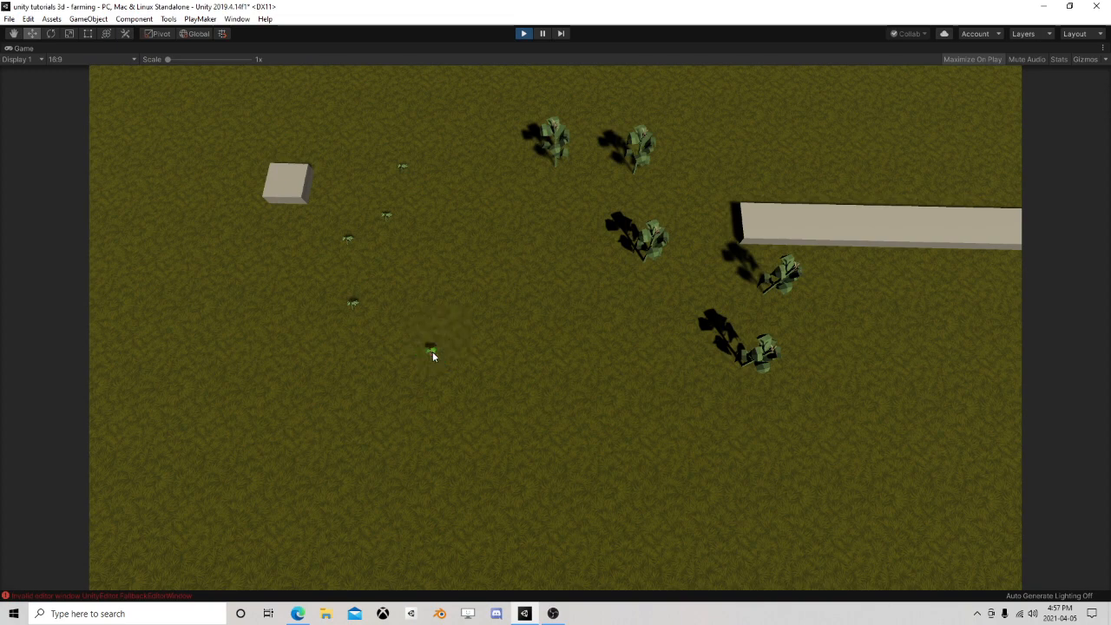
{"action": "right_click", "coordinate": [469, 395]}
{"action": "left_click", "coordinate": [458, 407]}
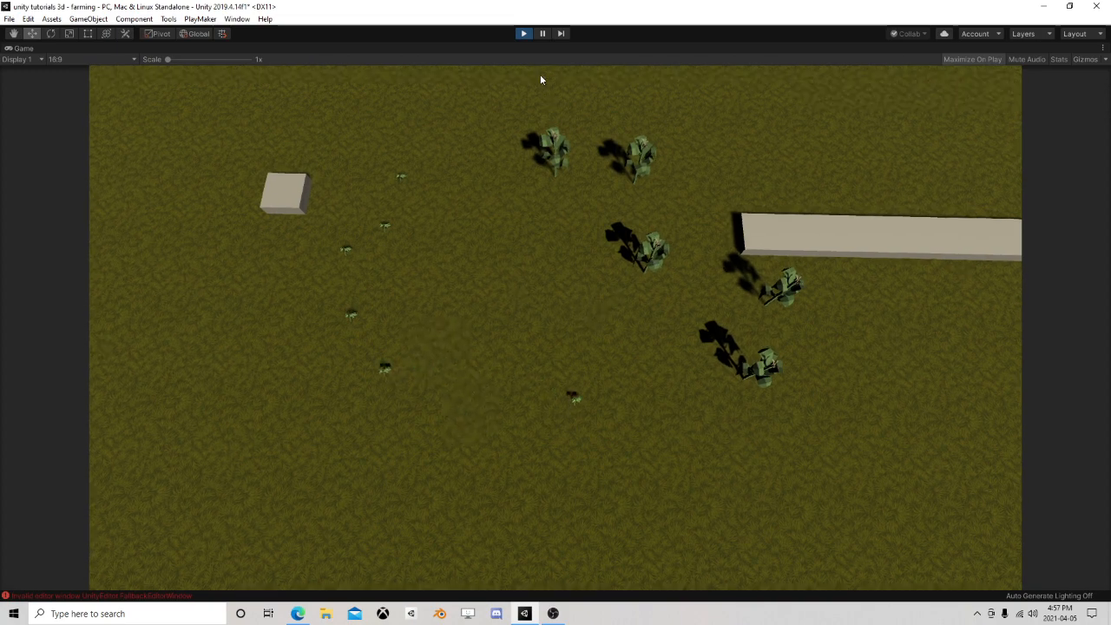
{"action": "left_click", "coordinate": [525, 33]}
Set the Wait time in State 2 of the Tomatoe Grow FSM to 4
{"action": "left_click", "coordinate": [756, 194]}
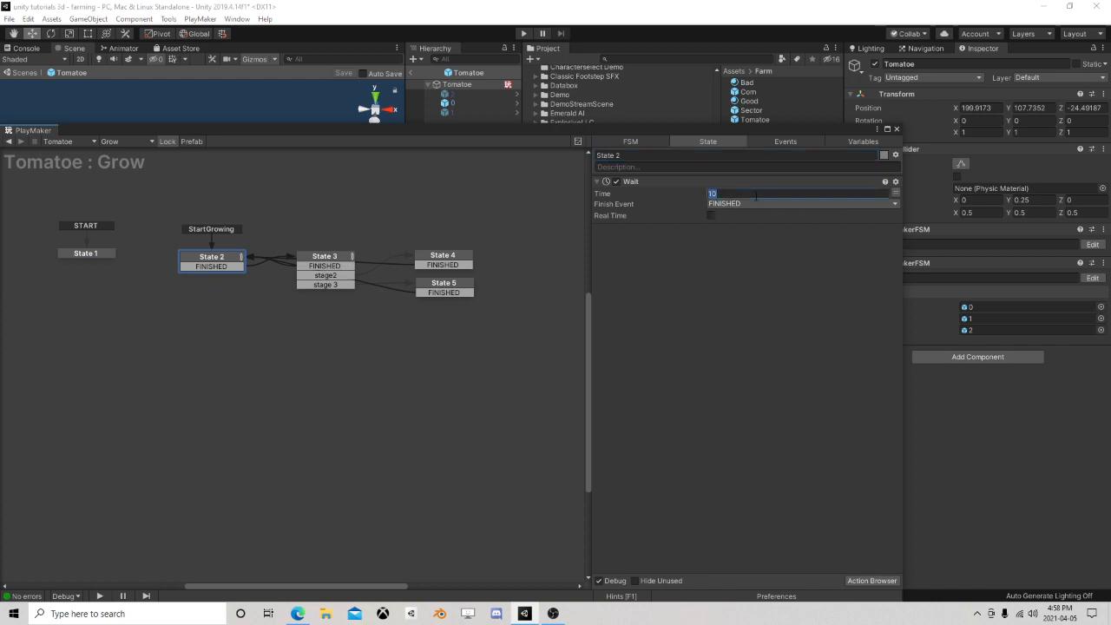
{"action": "type", "text": "5"}
{"action": "key", "text": "BackSpace"}
{"action": "type", "text": "4"}
{"action": "left_click", "coordinate": [898, 128]}
Link the Wait time in State 2 of the Tomatoe Grow FSM to a new variable named GrowthTime
{"action": "left_click", "coordinate": [1094, 279]}
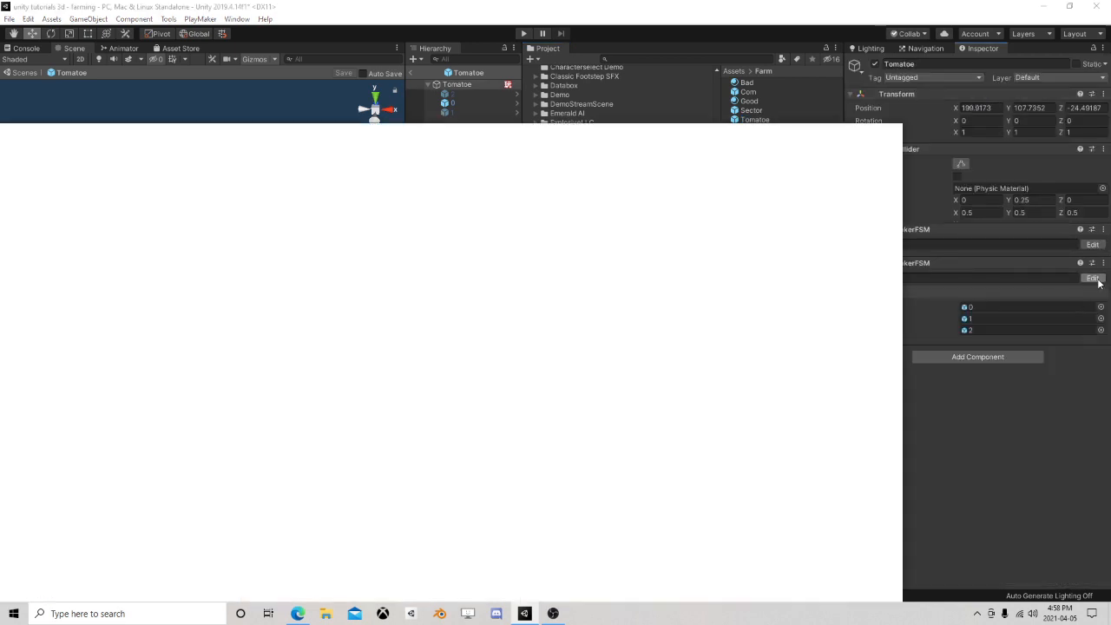
{"action": "left_click", "coordinate": [224, 257]}
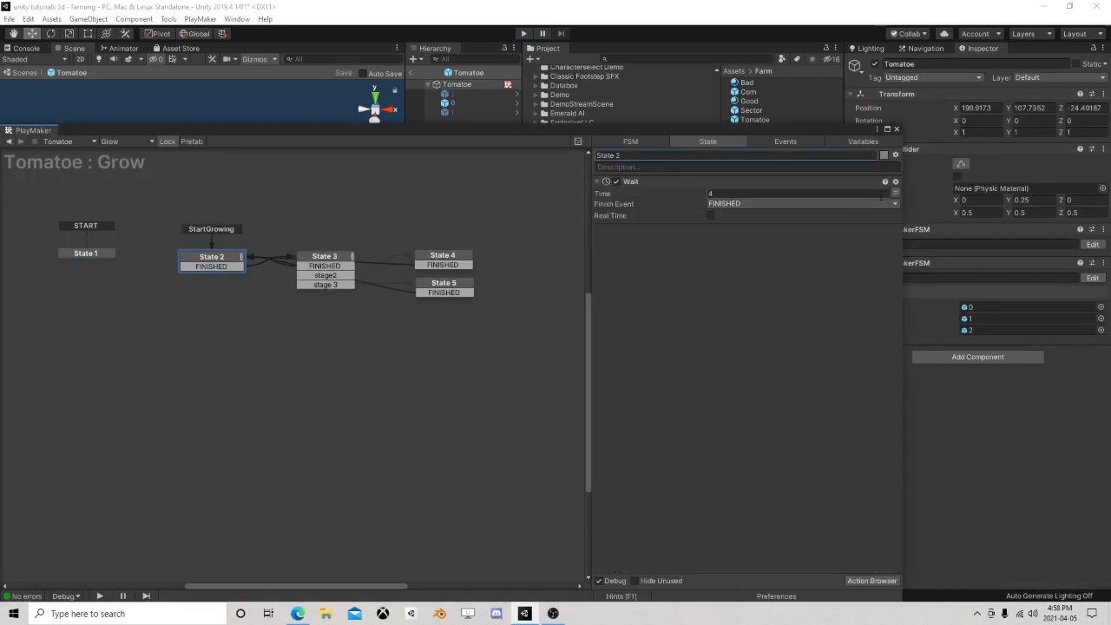
{"action": "left_click", "coordinate": [895, 192]}
{"action": "left_click", "coordinate": [828, 194]}
{"action": "left_click", "coordinate": [750, 234]}
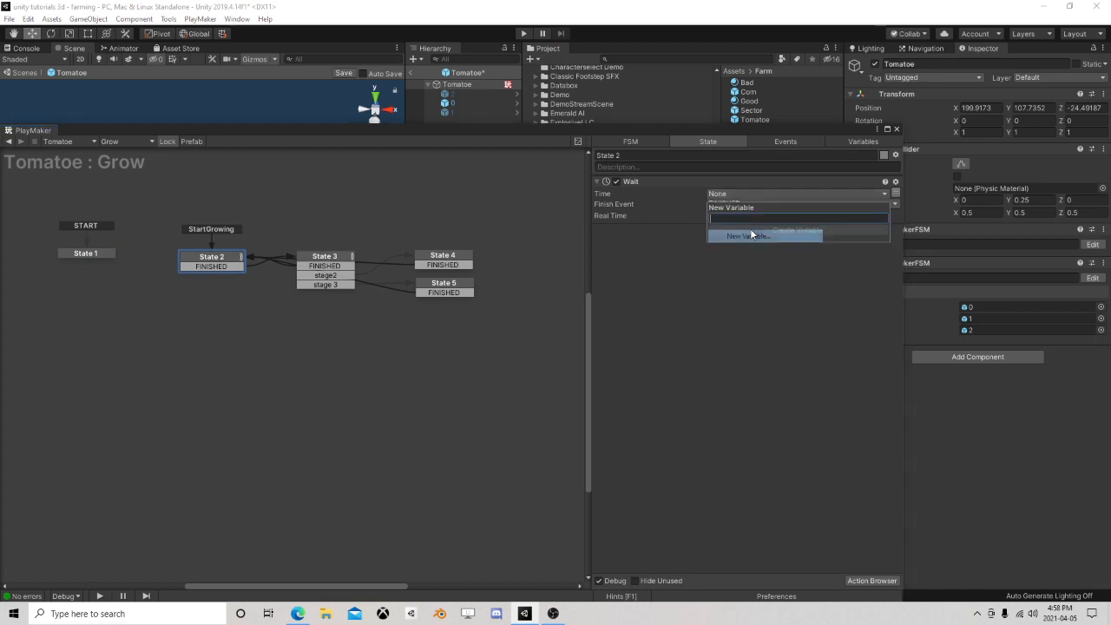
{"action": "type", "text": "Grow"}
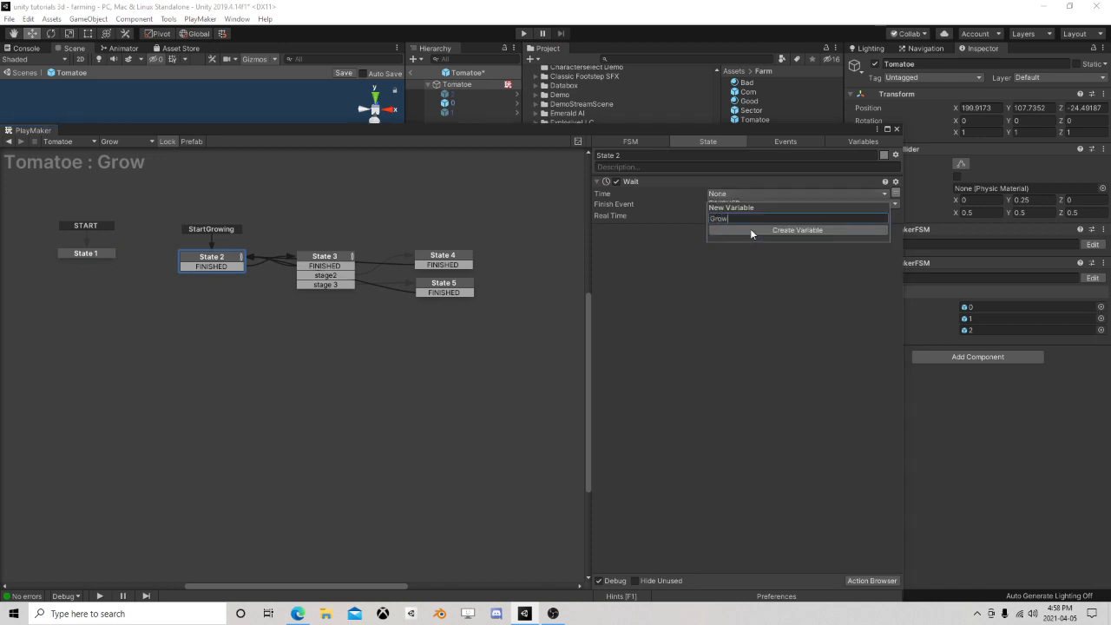
{"action": "type", "text": "thTime"}
{"action": "left_click", "coordinate": [750, 228]}
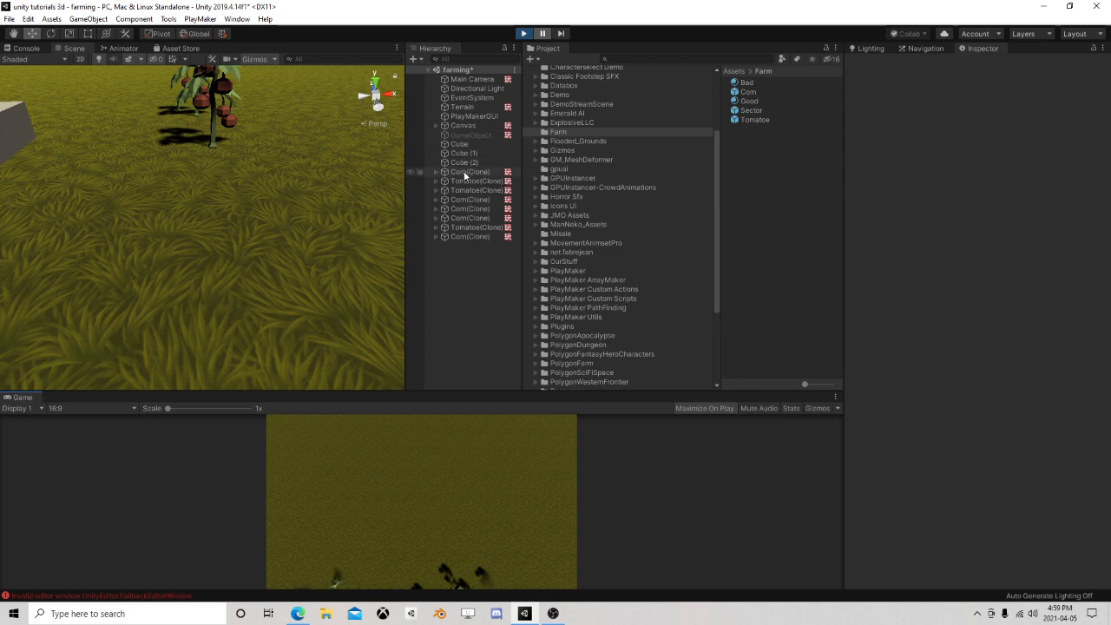
Check State 2 of the Grow FSM on a planted Corn clone in the running game
{"action": "double_click", "coordinate": [469, 200]}
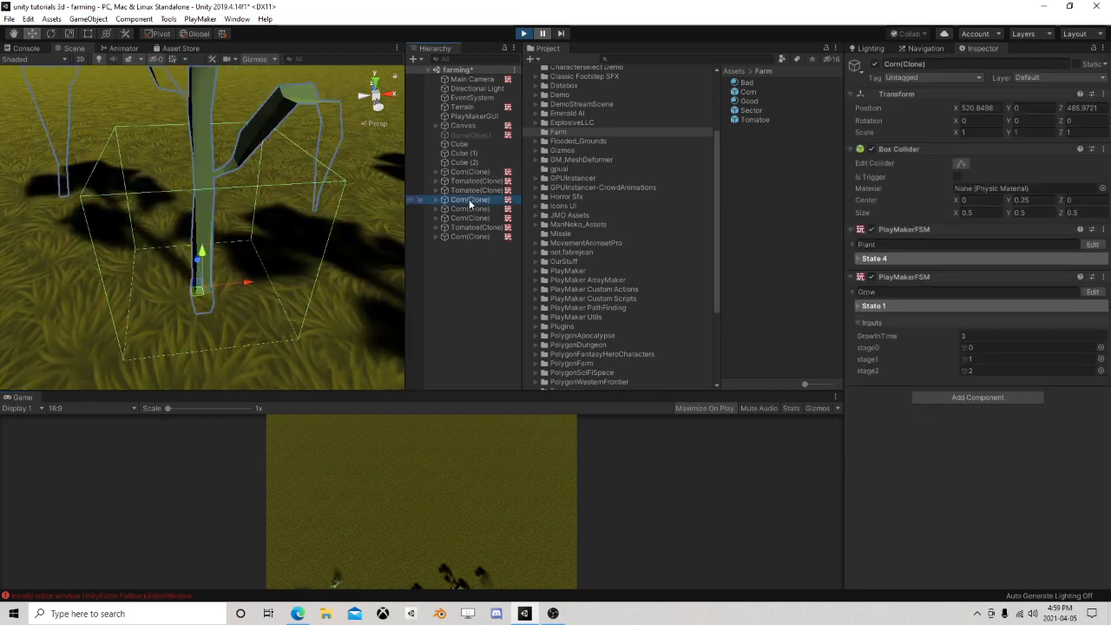
{"action": "left_click", "coordinate": [1092, 291]}
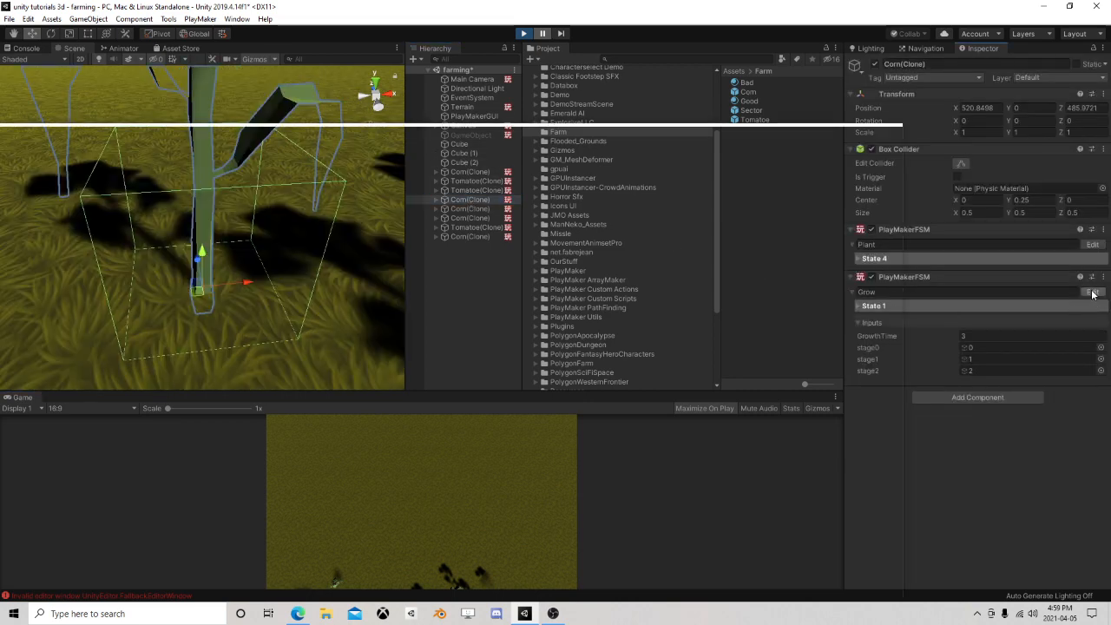
{"action": "left_click", "coordinate": [211, 260]}
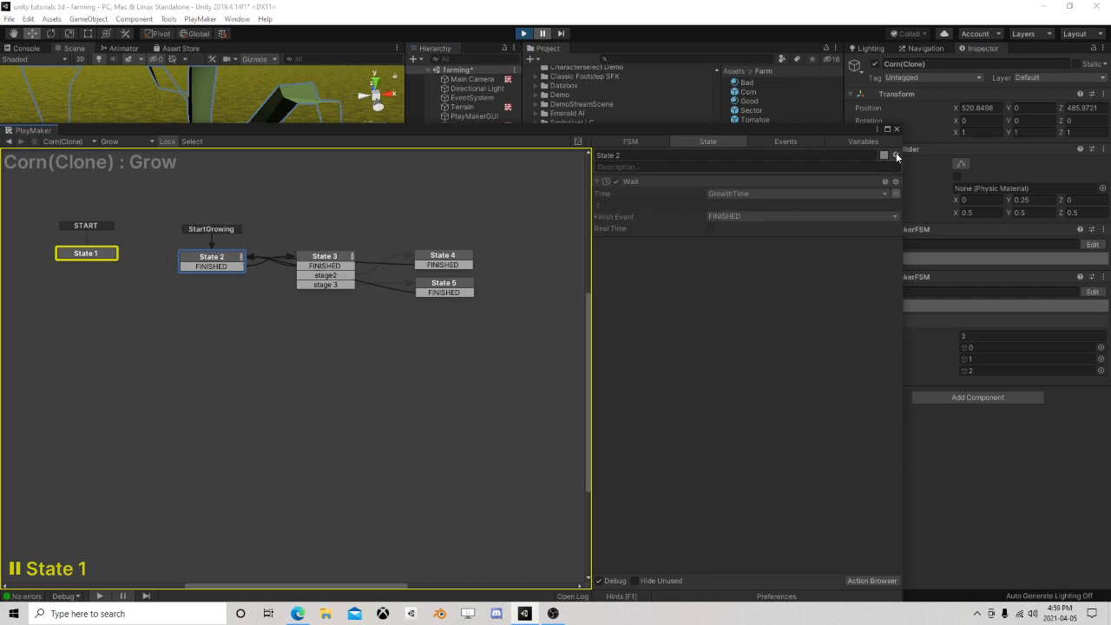
{"action": "left_click", "coordinate": [894, 130]}
Exit play mode and add a Send Event action to State 4 of Corn's Plant FSM
{"action": "left_click", "coordinate": [1093, 244]}
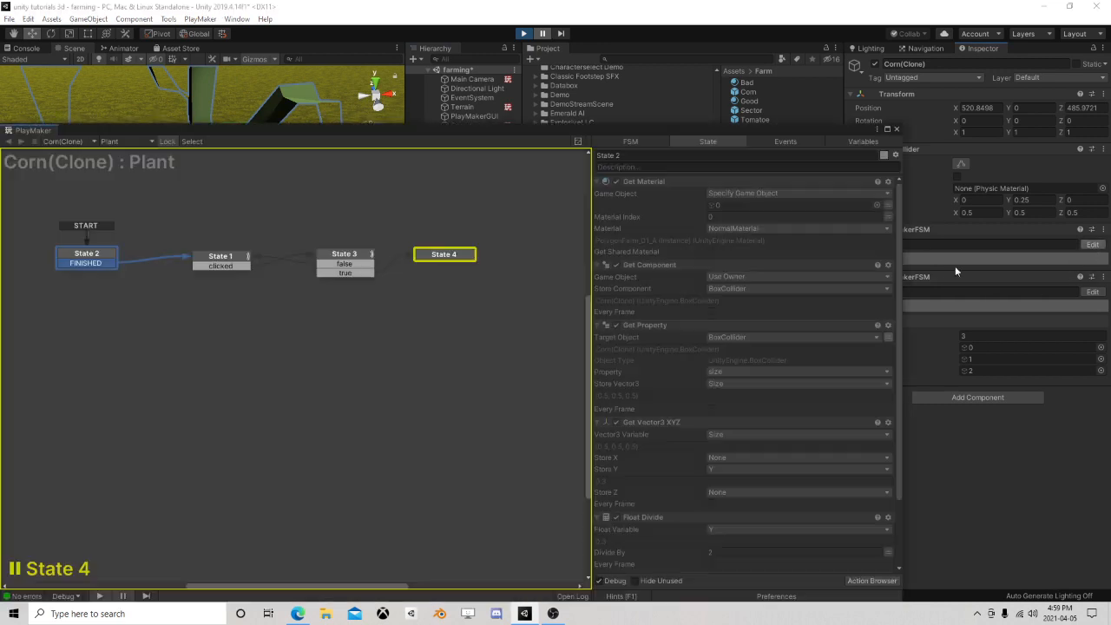
{"action": "left_click", "coordinate": [424, 259]}
{"action": "key", "text": "ctrl+p"}
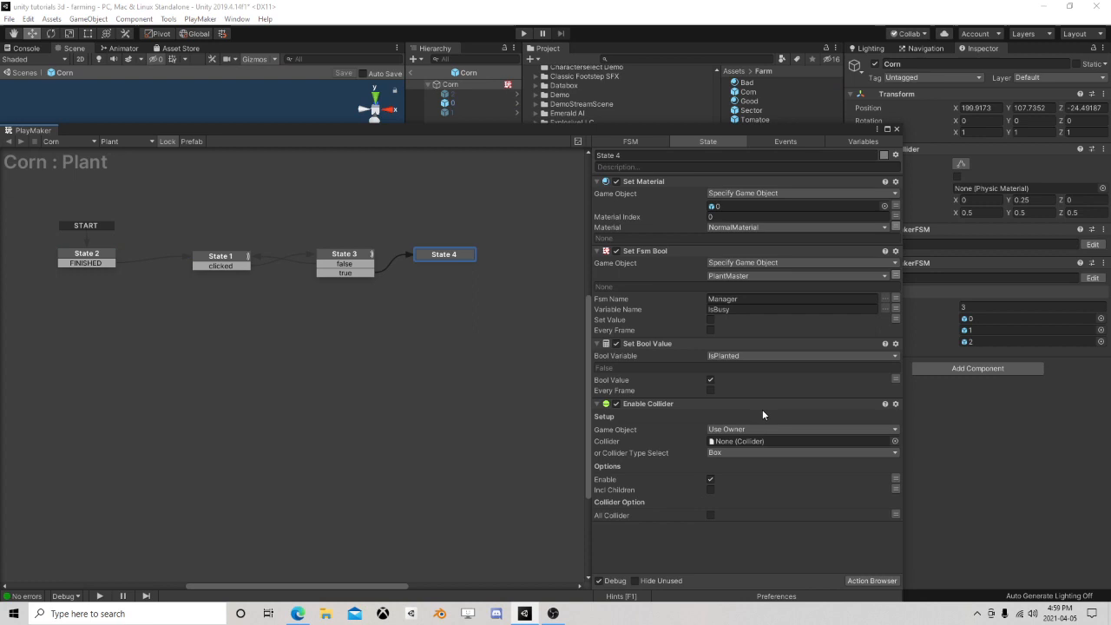
{"action": "left_click", "coordinate": [880, 583]}
{"action": "type", "text": "send"}
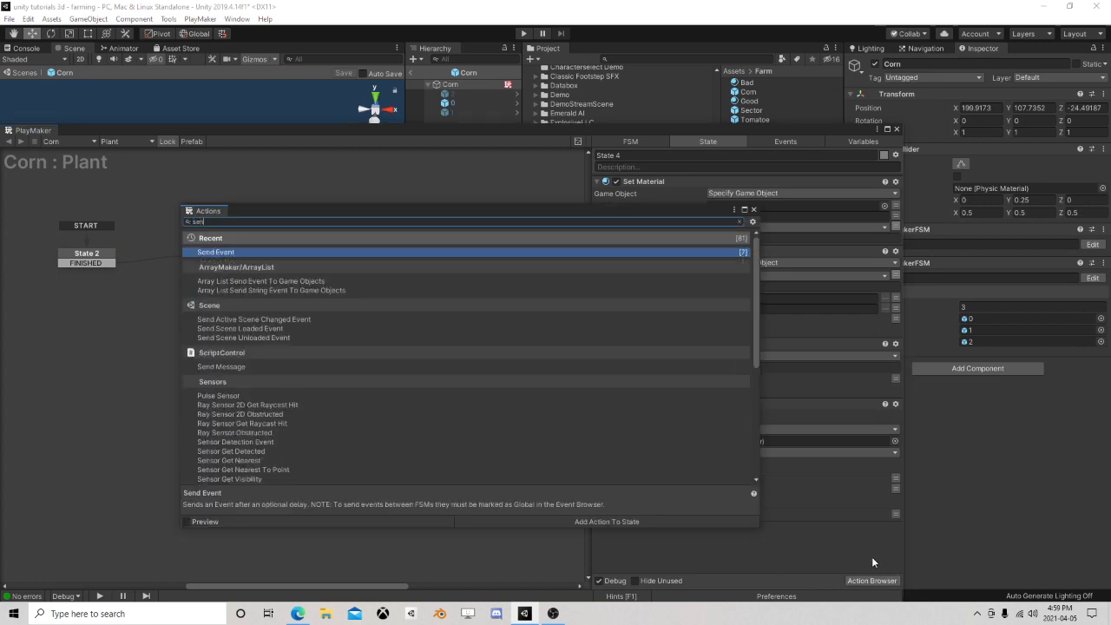
{"action": "type", "text": " eve"}
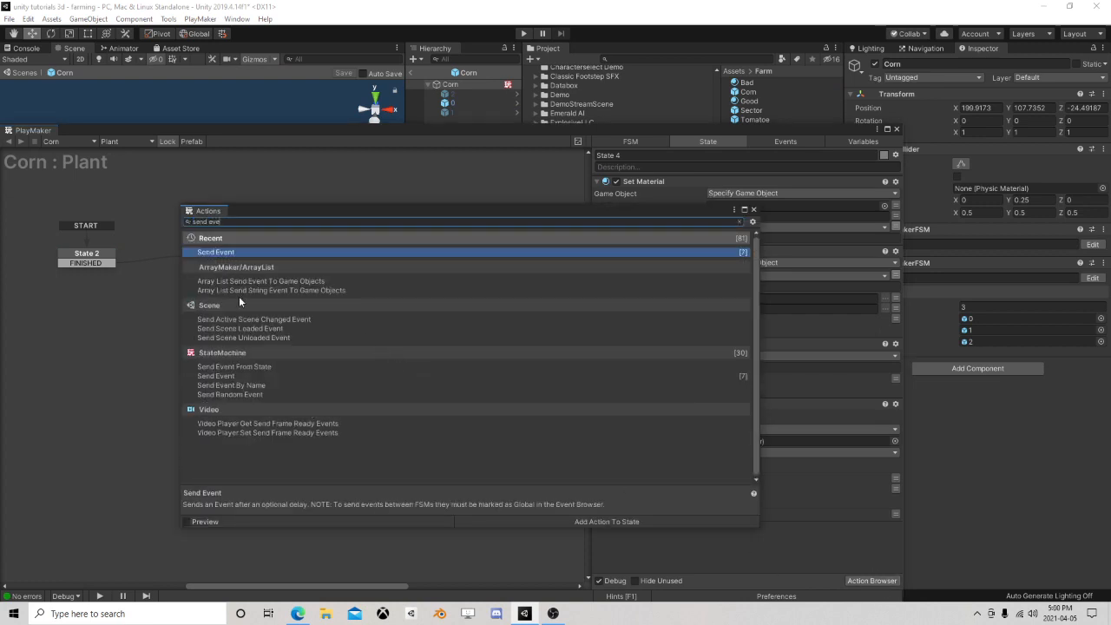
{"action": "double_click", "coordinate": [226, 376]}
{"action": "left_click", "coordinate": [754, 210]}
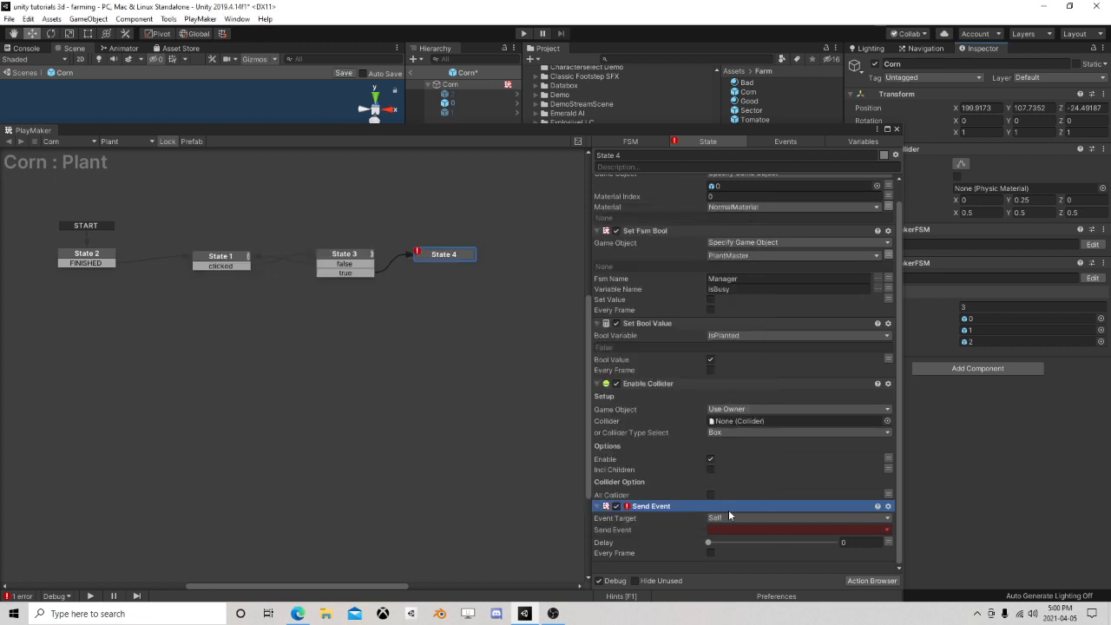
Set the Send Event target to Game Object FSM on the owner and choose its FSM name and event
{"action": "left_click", "coordinate": [738, 519]}
{"action": "left_click", "coordinate": [742, 466]}
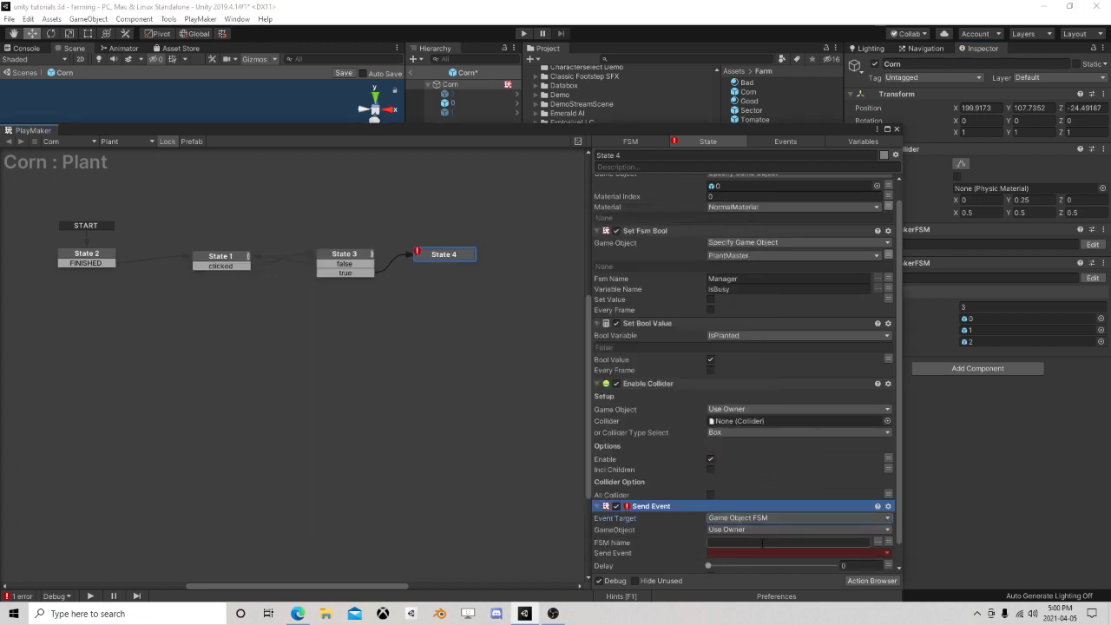
{"action": "left_click", "coordinate": [878, 542]}
{"action": "left_click", "coordinate": [908, 564]}
{"action": "left_click", "coordinate": [863, 551]}
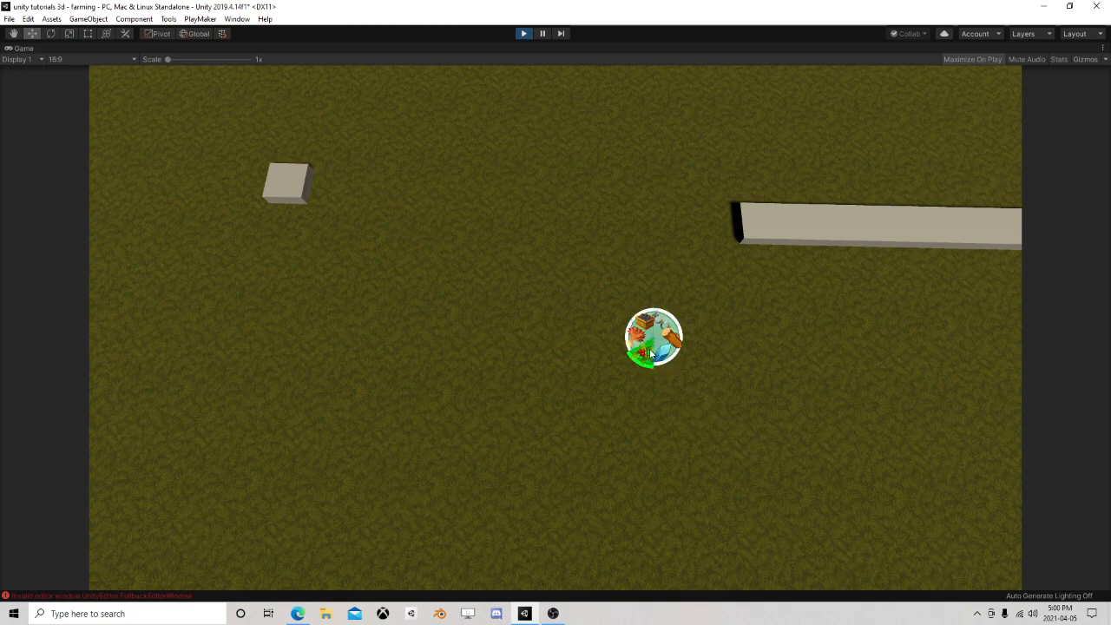
Test growth in the running game by picking a crop from the radial wheel and placing plants across the field
{"action": "left_click", "coordinate": [651, 351]}
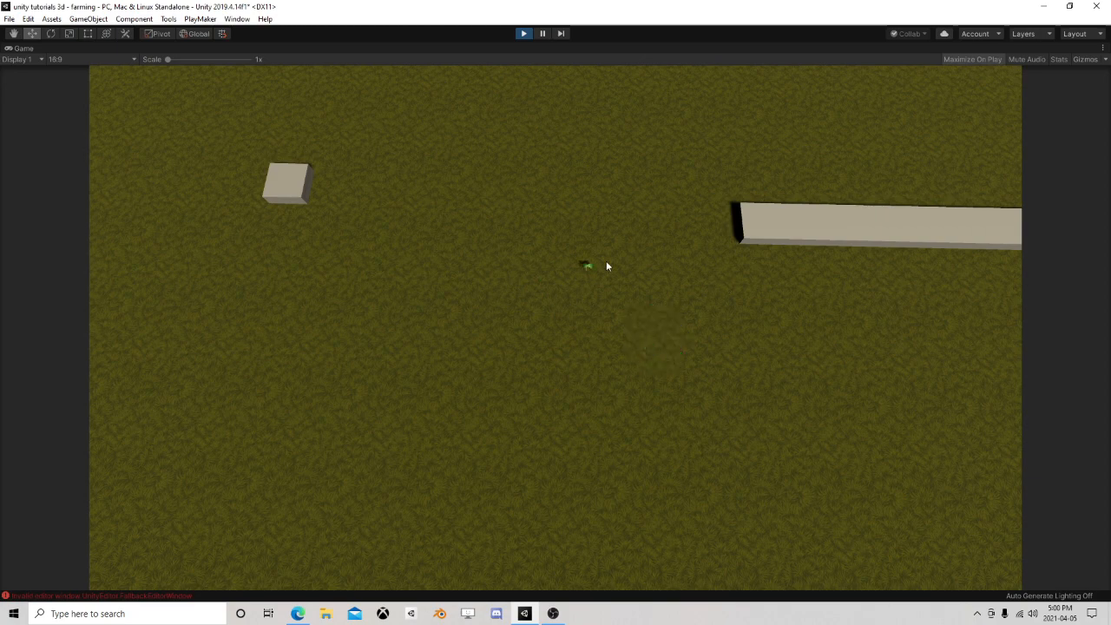
{"action": "left_click", "coordinate": [668, 275]}
{"action": "left_click", "coordinate": [663, 292]}
{"action": "left_click", "coordinate": [756, 306]}
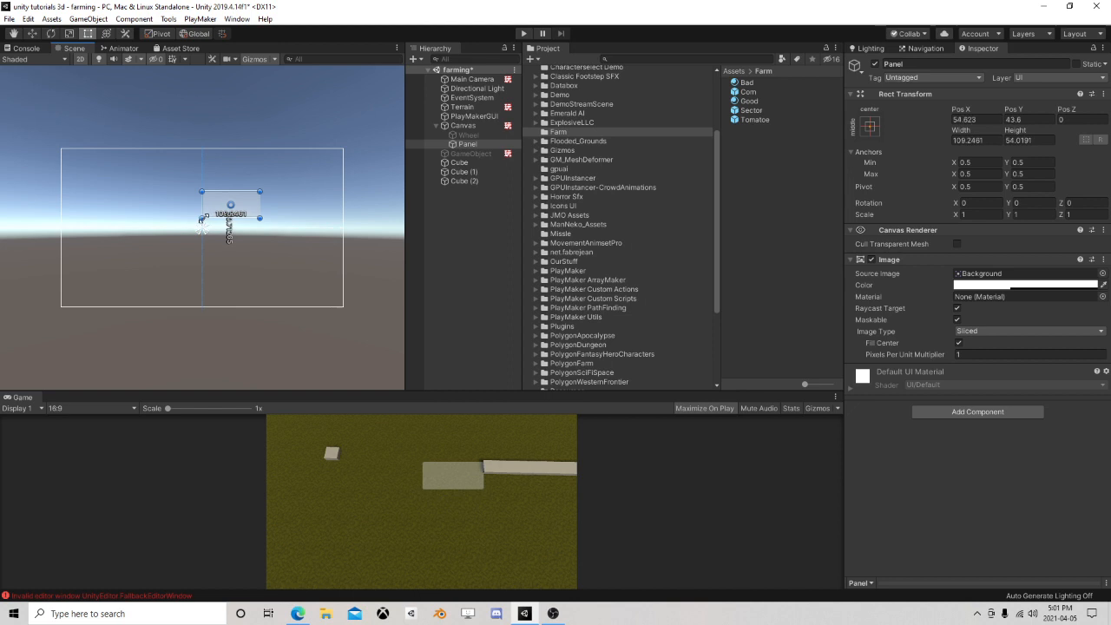
Resize the Canvas Panel to about 109 by 50 and disable its Raycast Target and Maskable options
{"action": "left_click_drag", "start_coordinate": [200, 216], "coordinate": [201, 219]}
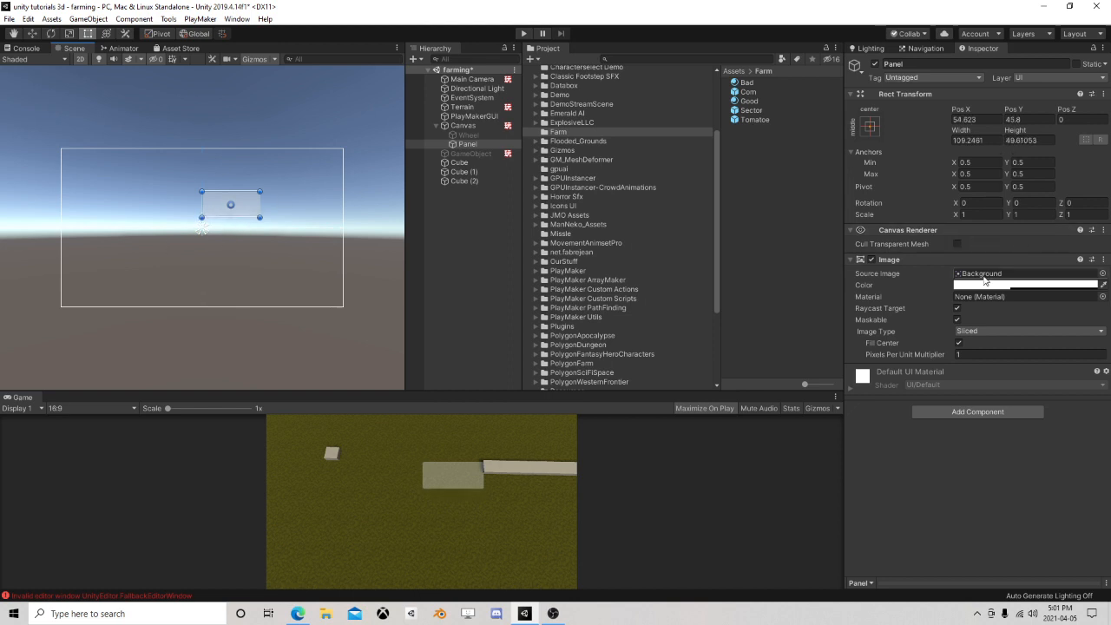
{"action": "left_click", "coordinate": [957, 308]}
{"action": "left_click", "coordinate": [956, 319]}
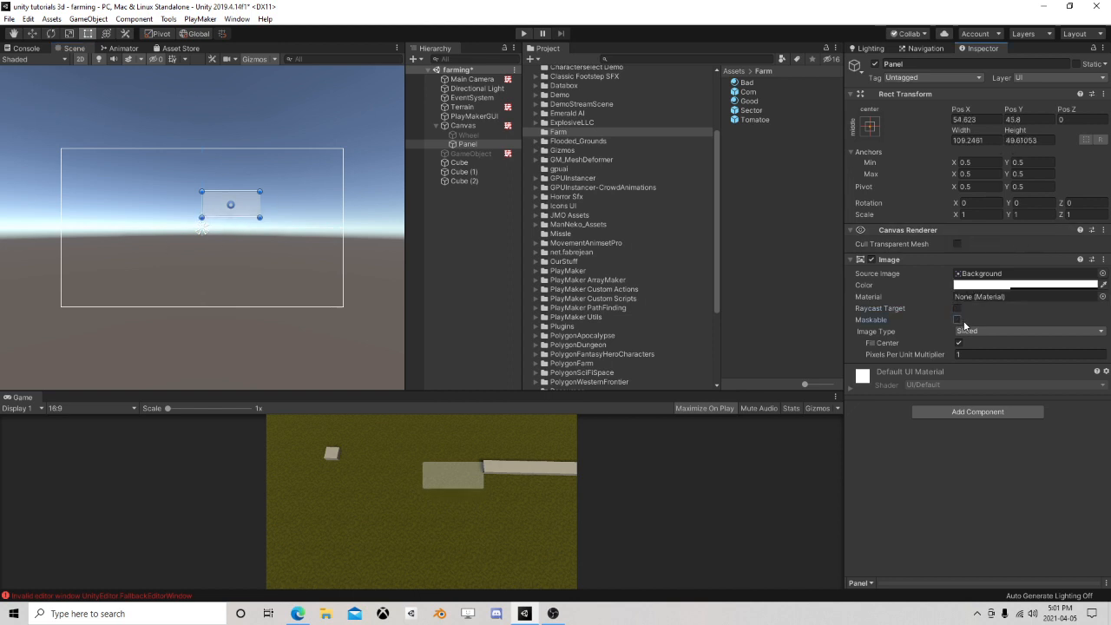
Open the anchor presets for the Canvas Panel
{"action": "left_click", "coordinate": [871, 126]}
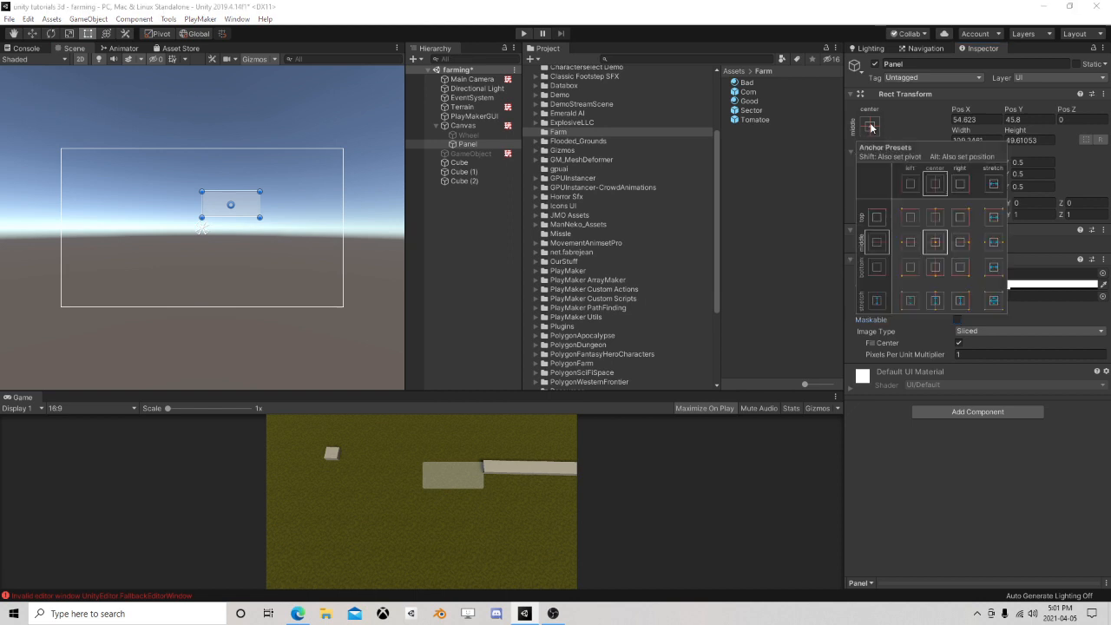